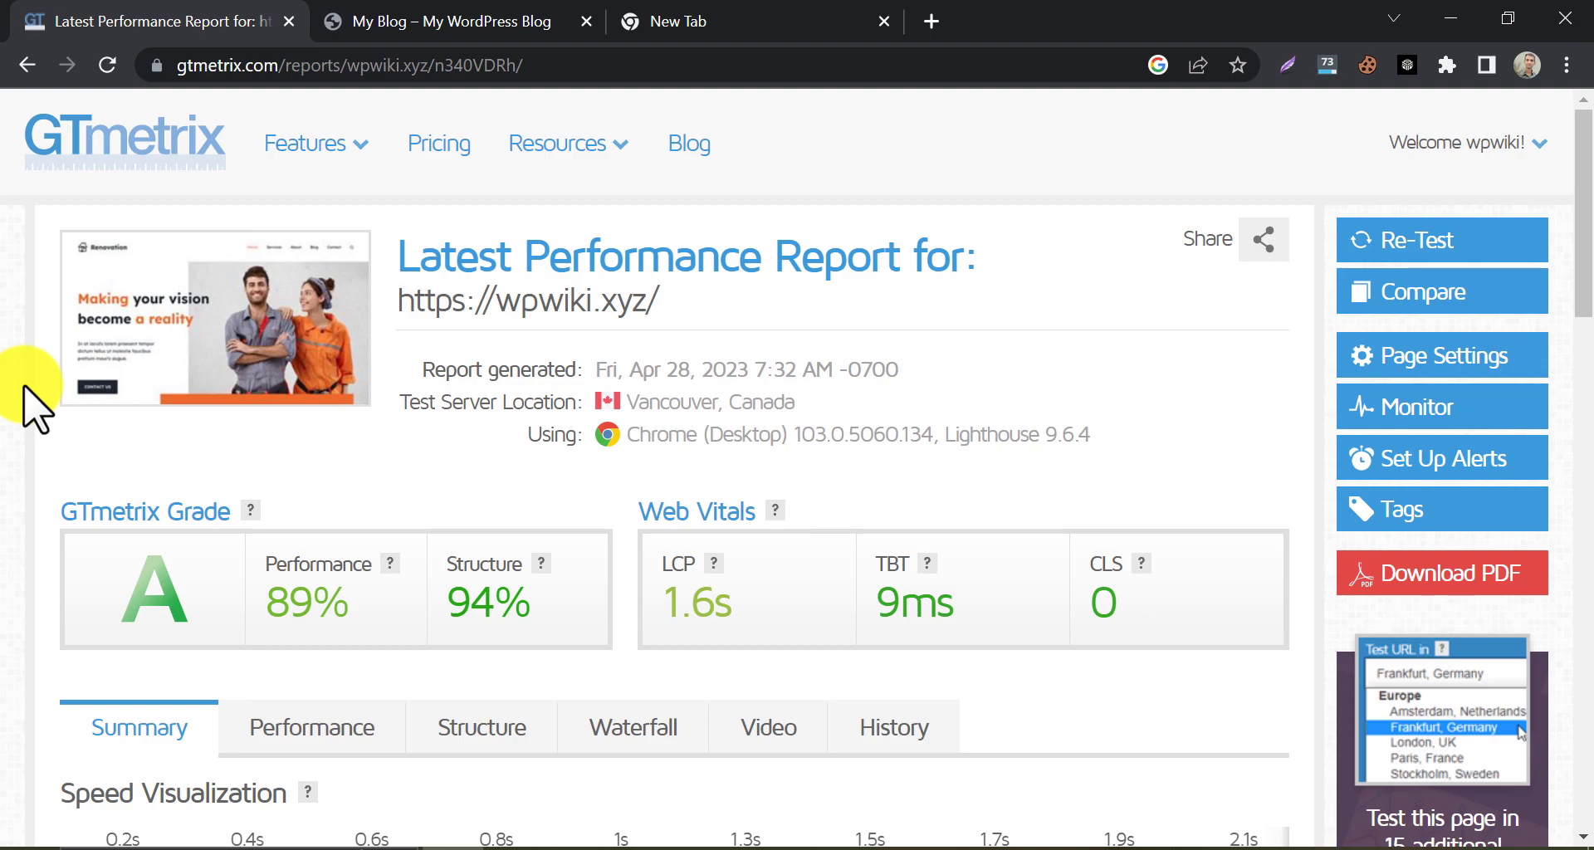
# - Look over the GTmetrix report for wpwiki.xyz and open siteground.com in the empty browser tab
pyautogui.scroll(-5, 34, 407)
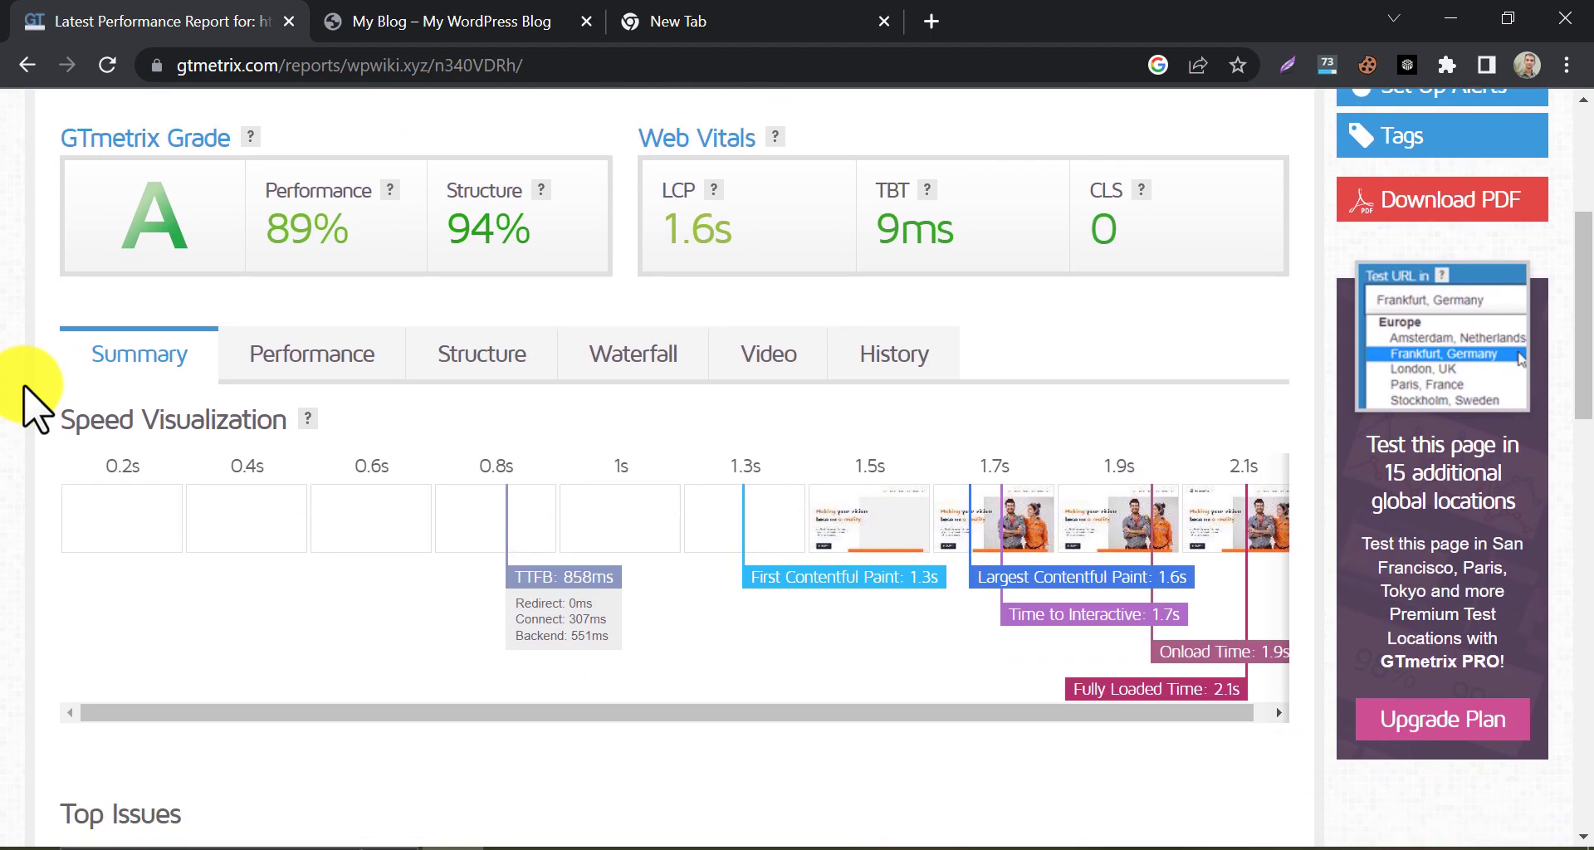
pyautogui.scroll(5, 37, 407)
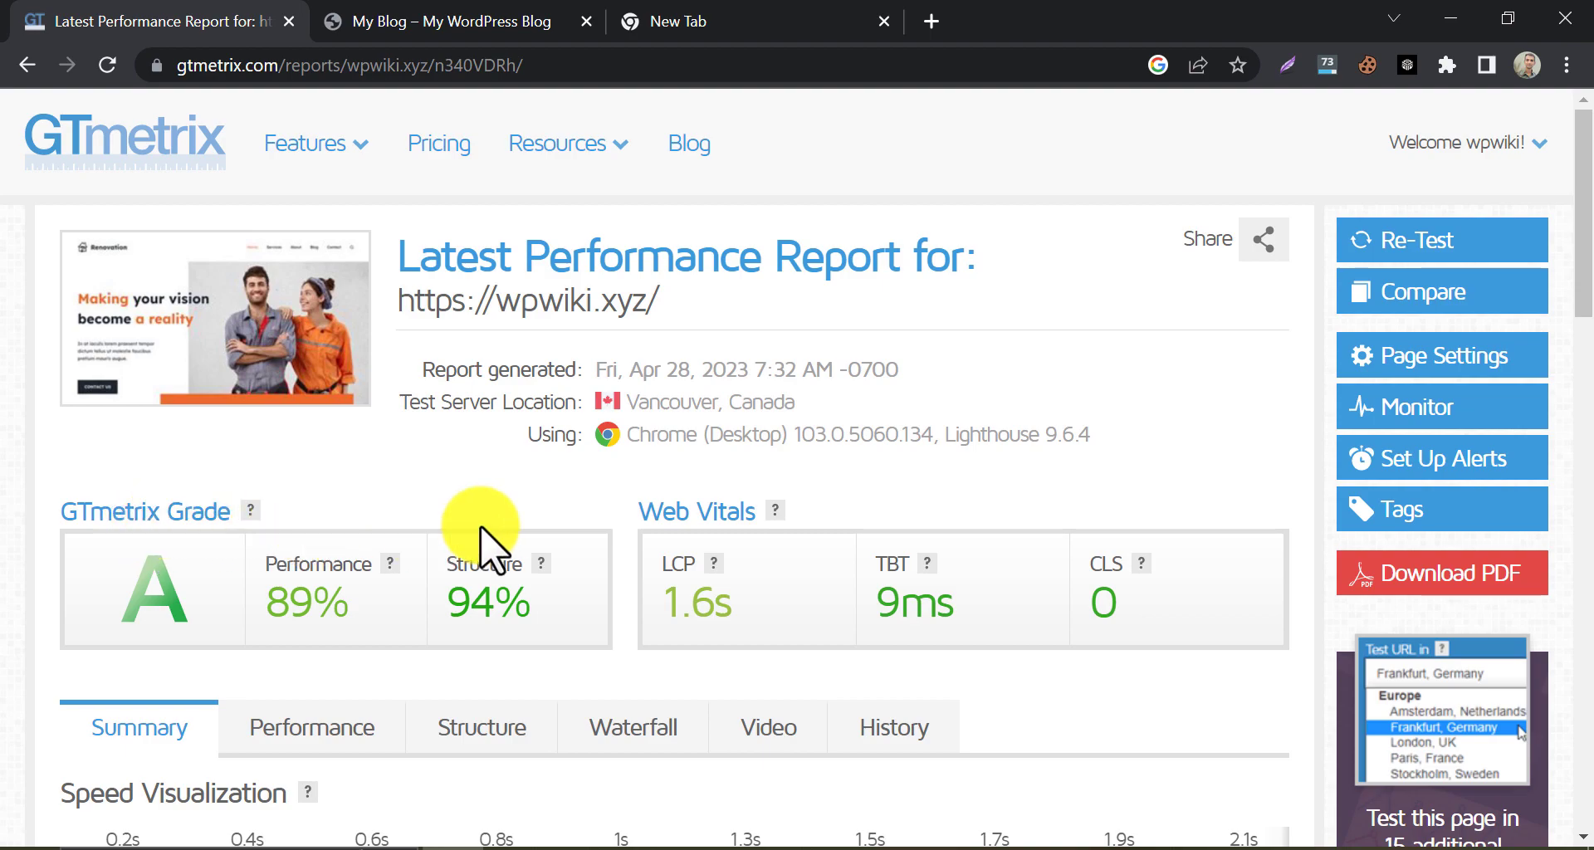
pyautogui.click(669, 17)
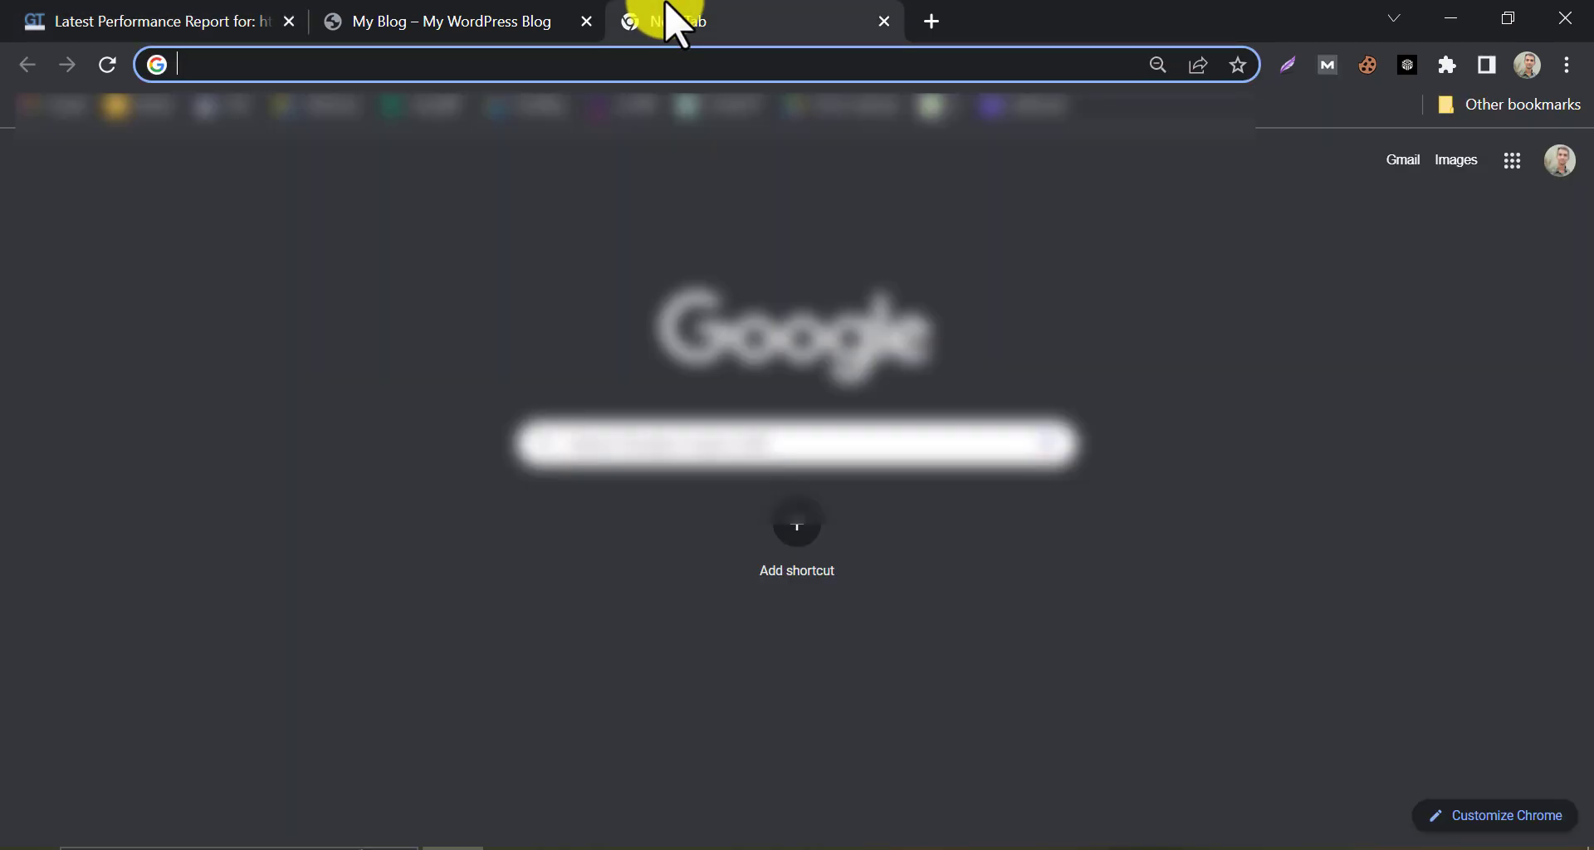
pyautogui.write('siteg')
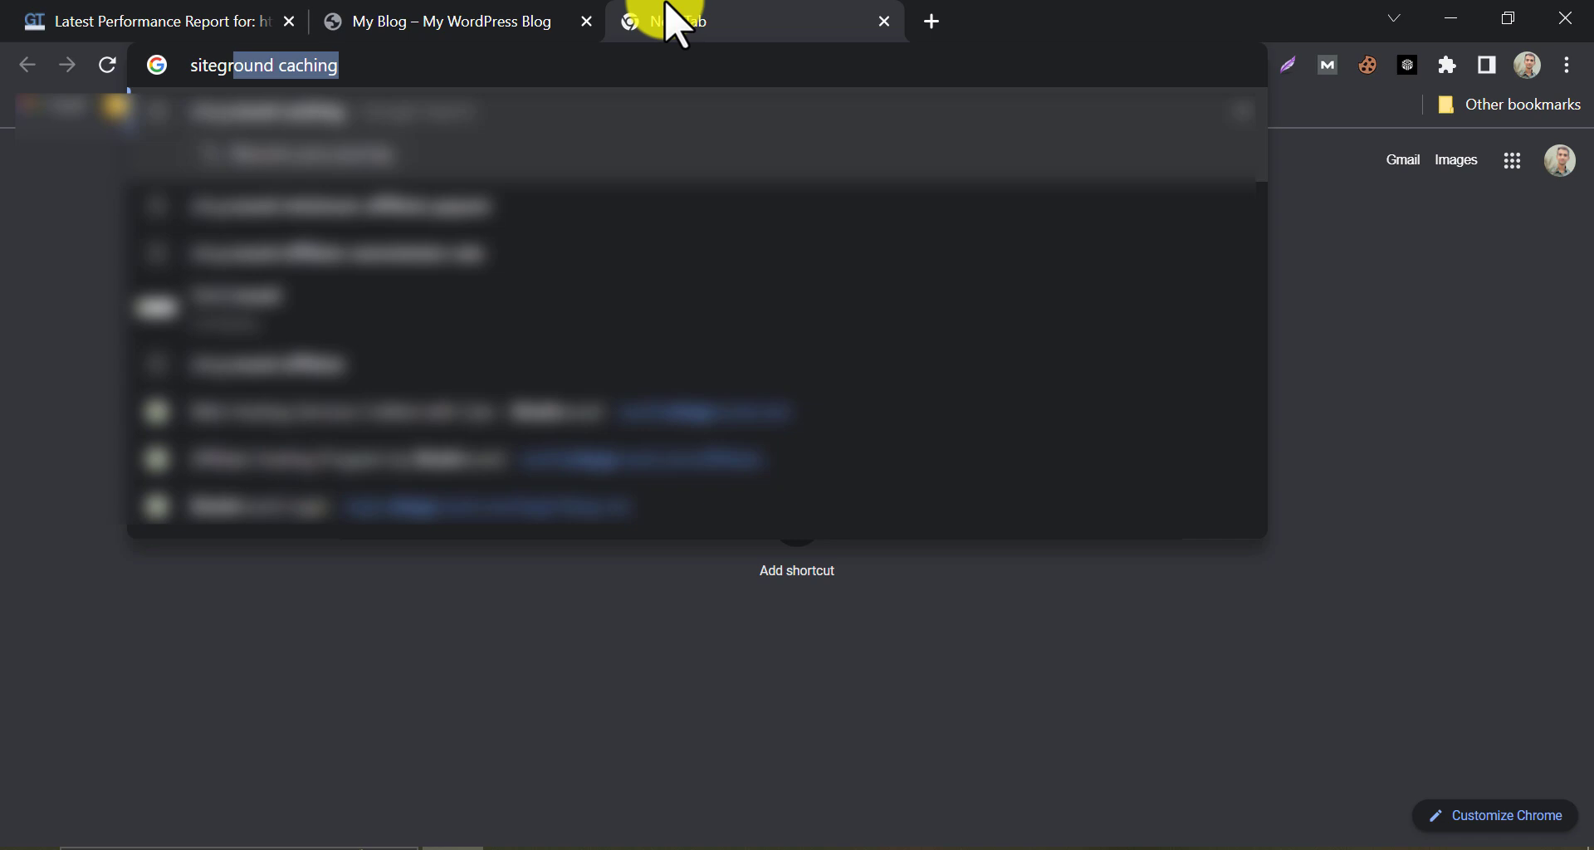
pyautogui.write('round.com')
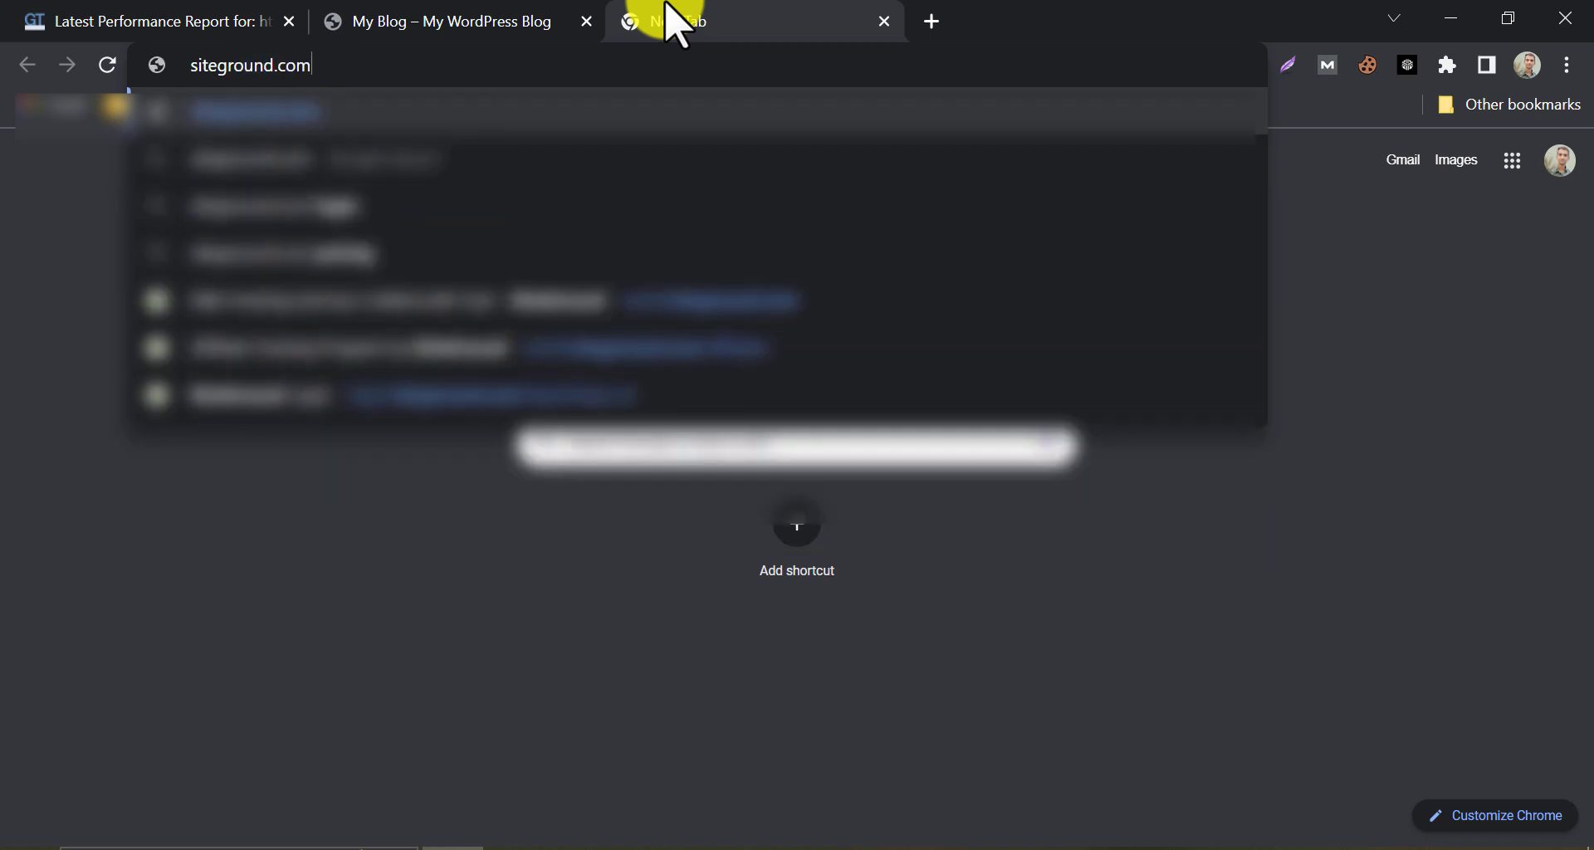
pyautogui.press('Return')
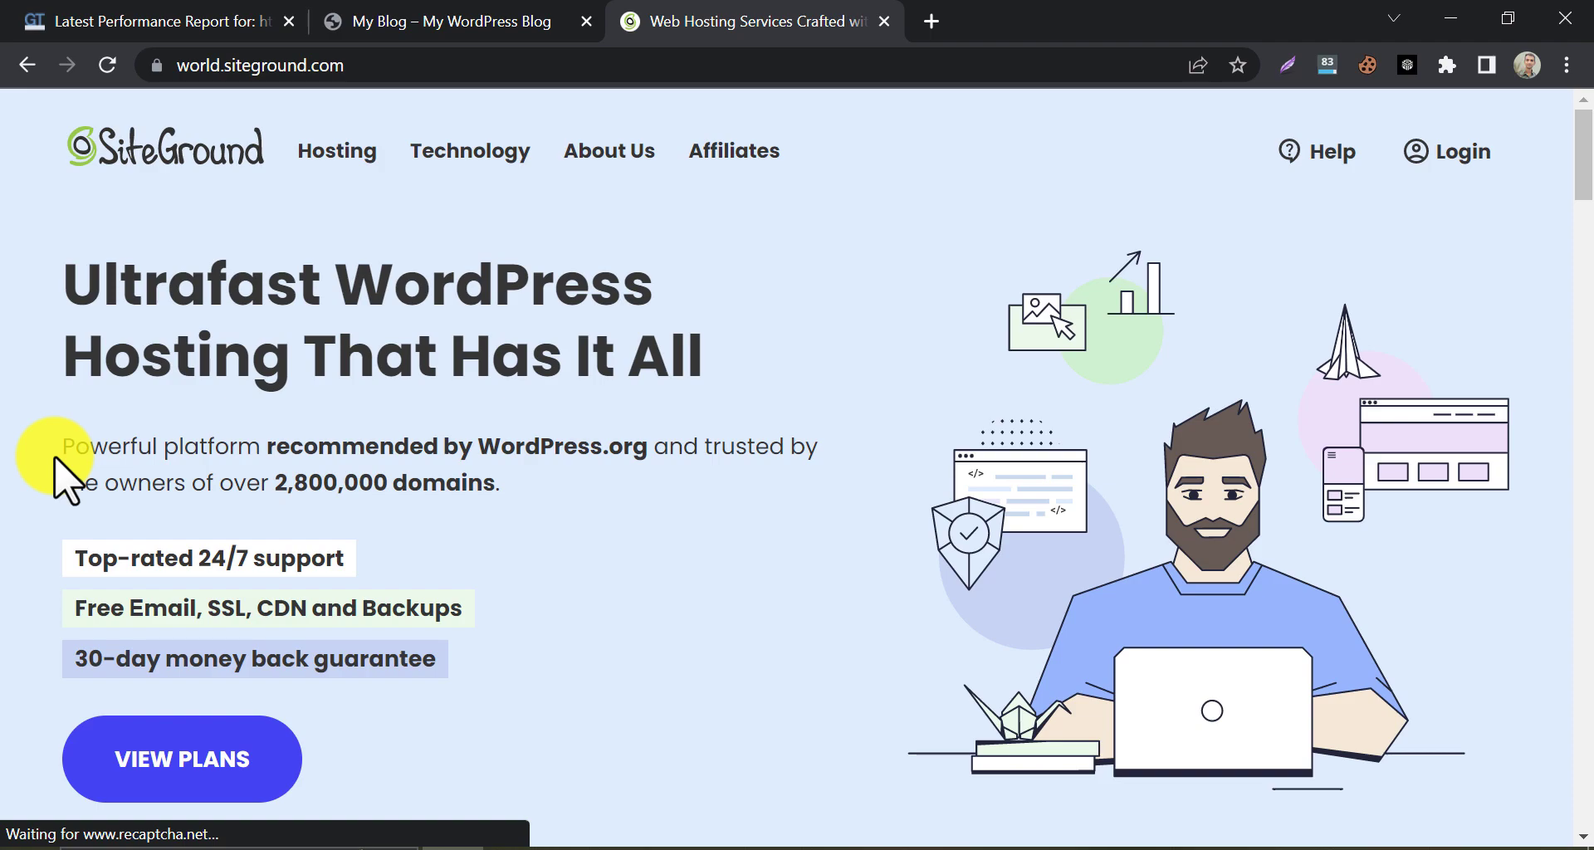
# - Examine the SiteGround homepage, highlighting the heading about running a site up to 500% faster
pyautogui.middleClick(28, 452)
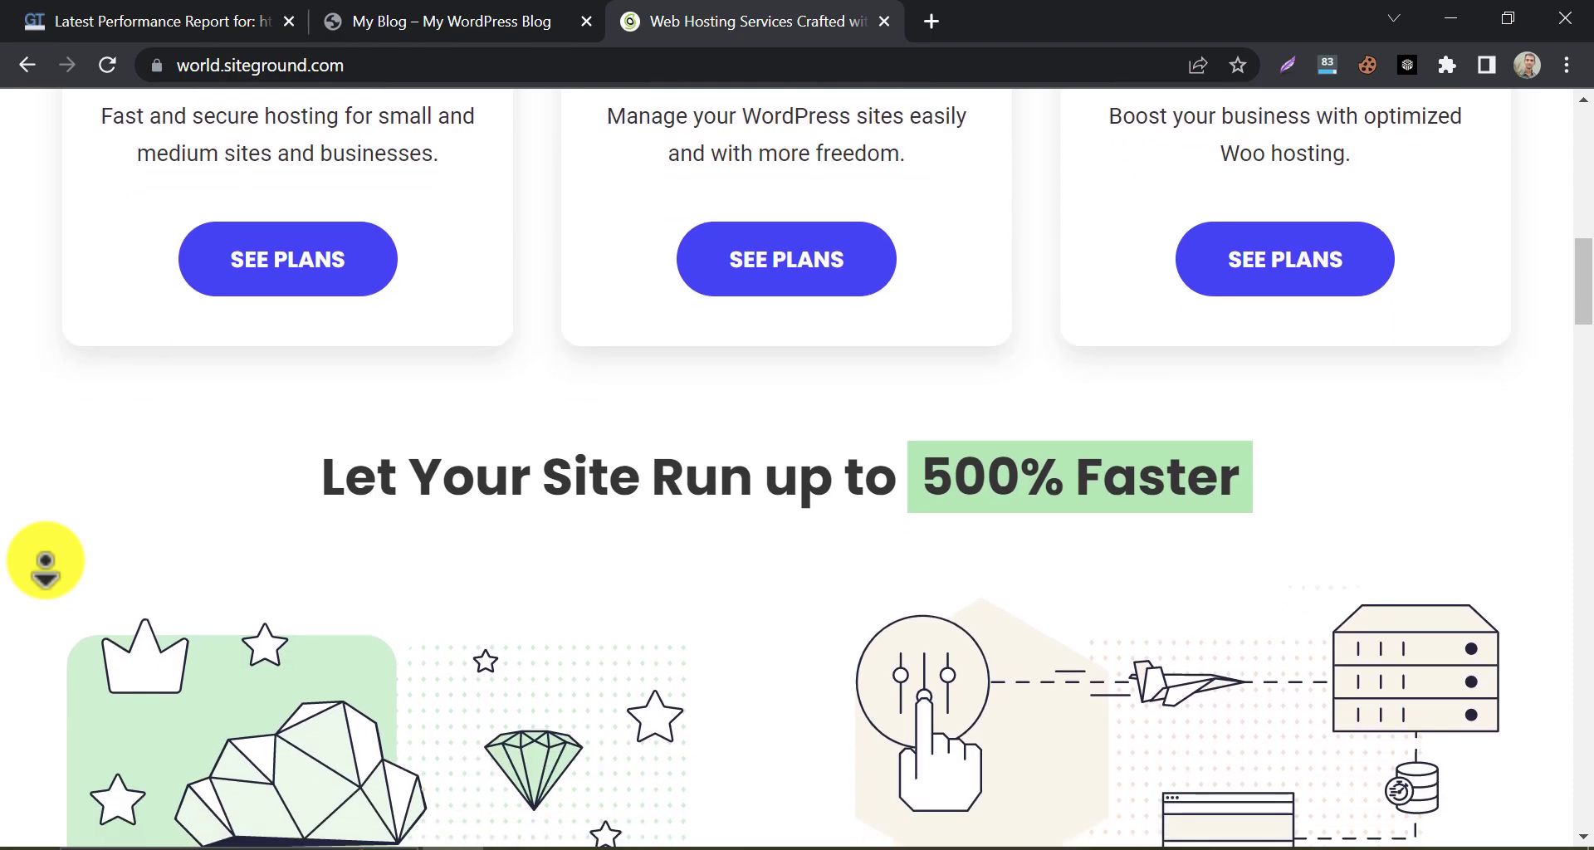
pyautogui.scroll(5, 44, 564)
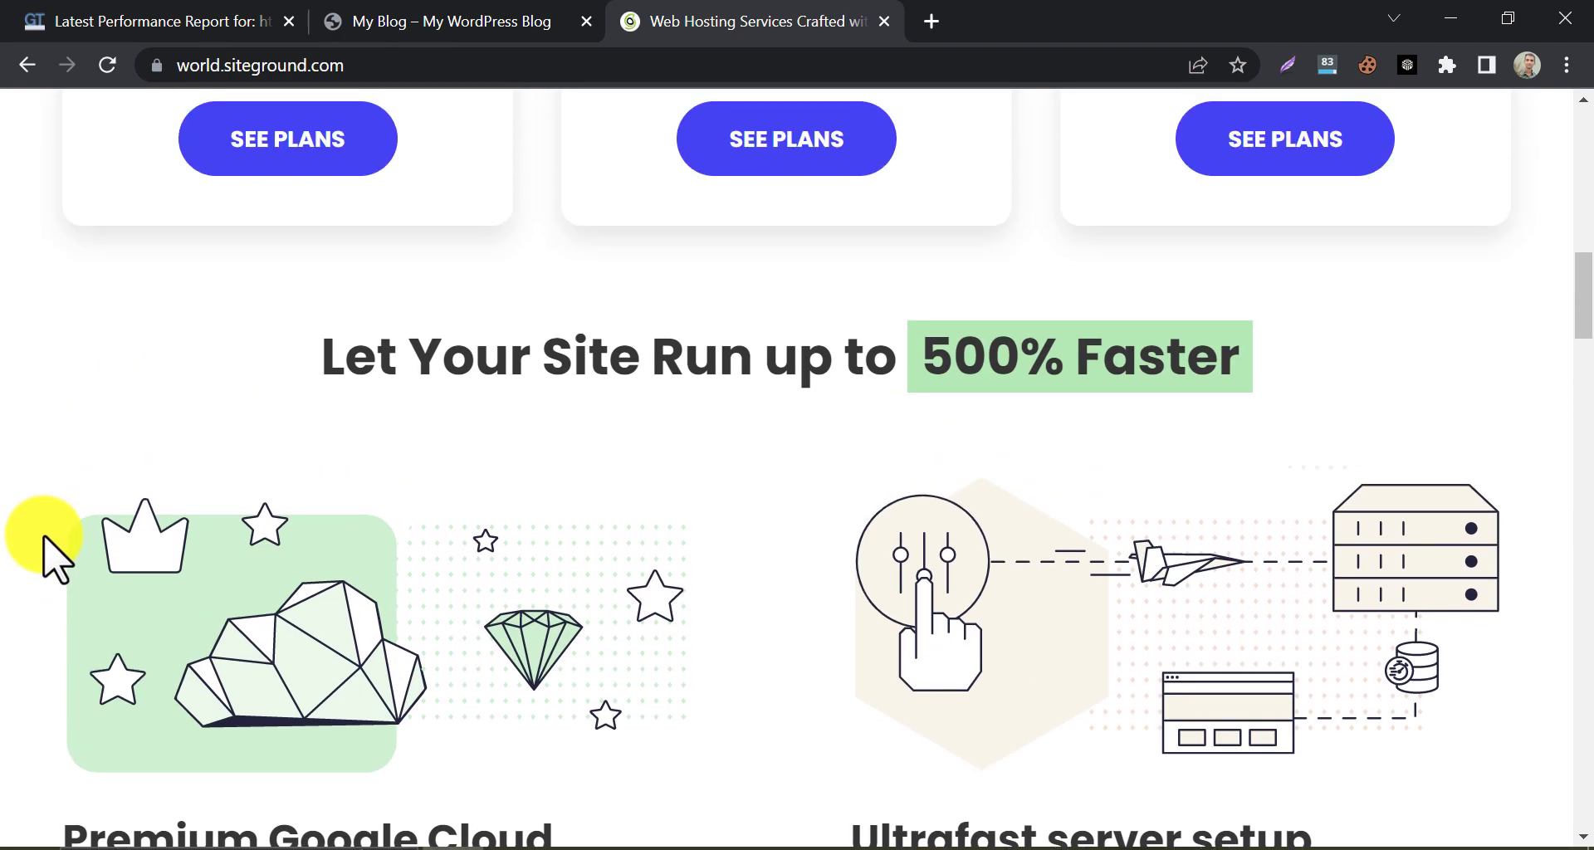
pyautogui.scroll(-1, 43, 535)
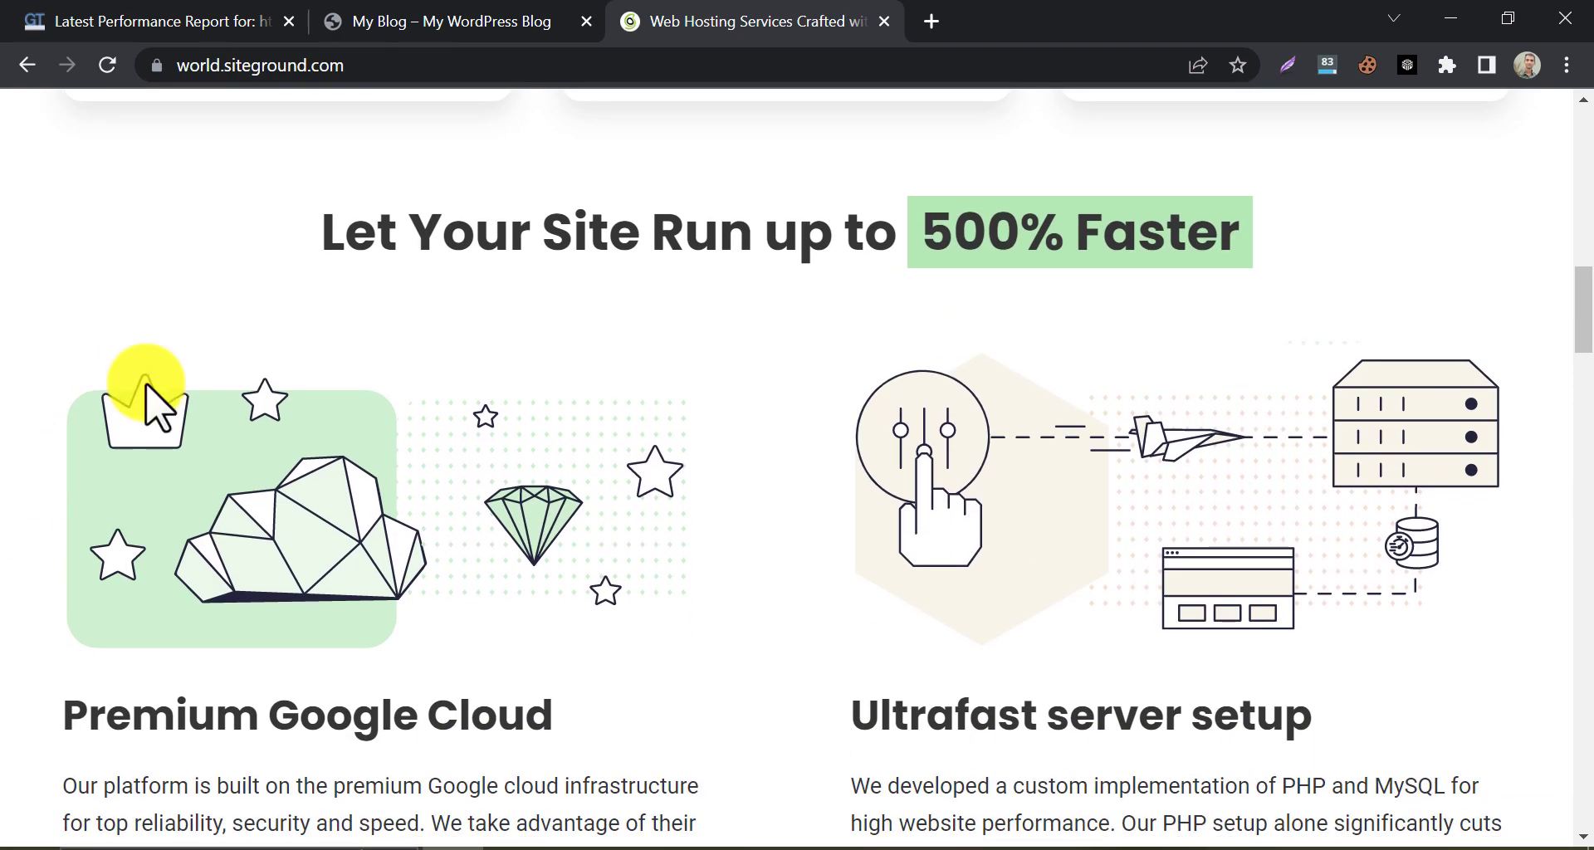
pyautogui.moveTo(308, 260); pyautogui.dragTo(1287, 249)
pyautogui.click(1287, 249)
pyautogui.scroll(15, 686, 391)
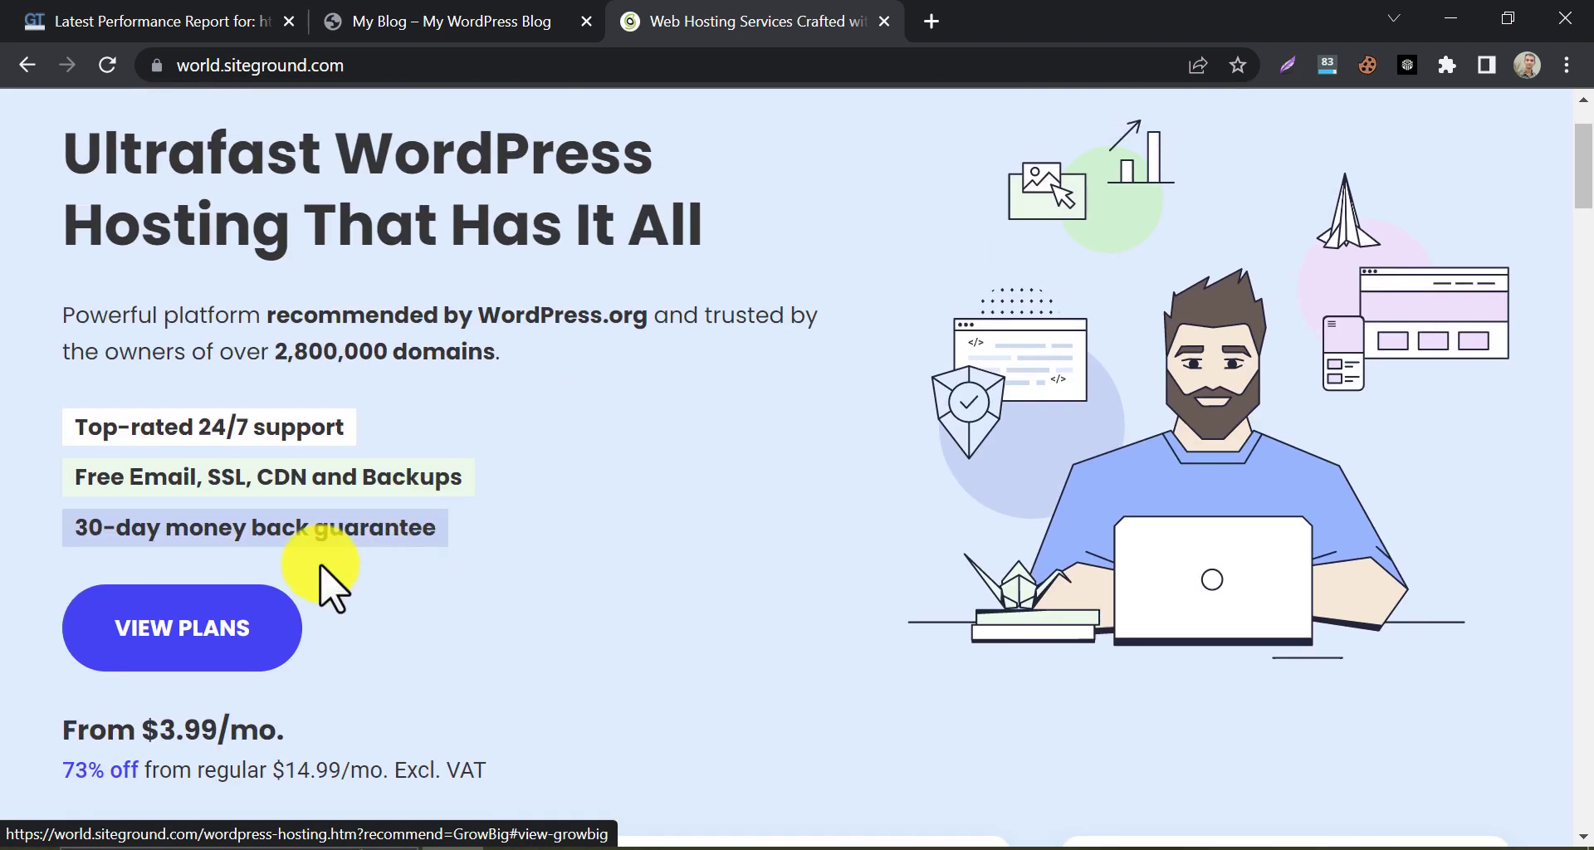
# - Open SiteGround's WordPress hosting plans and compare the prices and features of StartUp, GrowBig and GoGeek
pyautogui.click(179, 627)
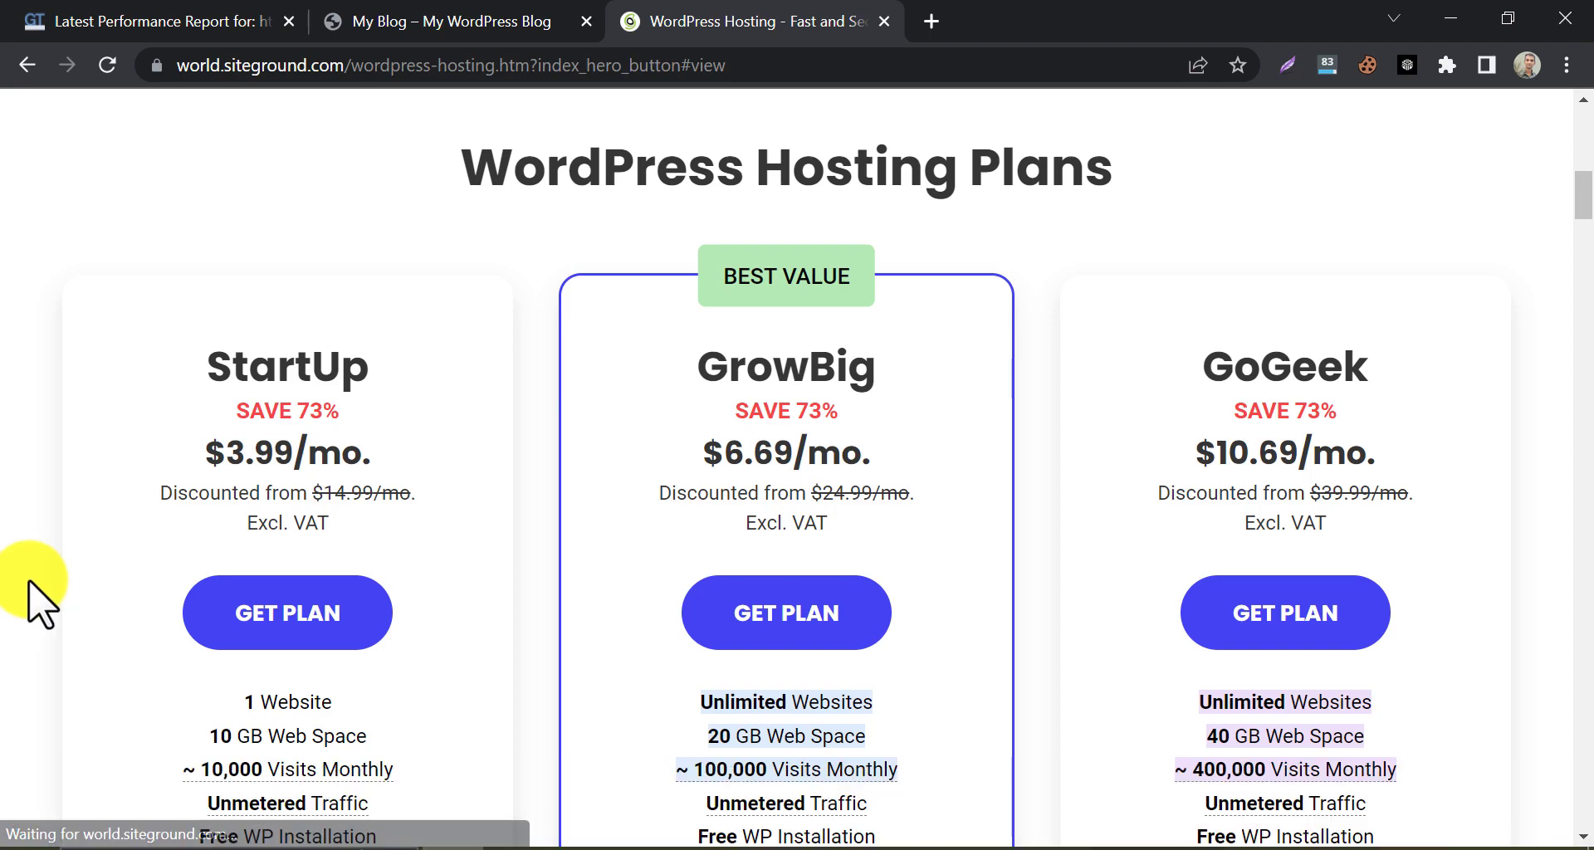
pyautogui.scroll(-5, 29, 602)
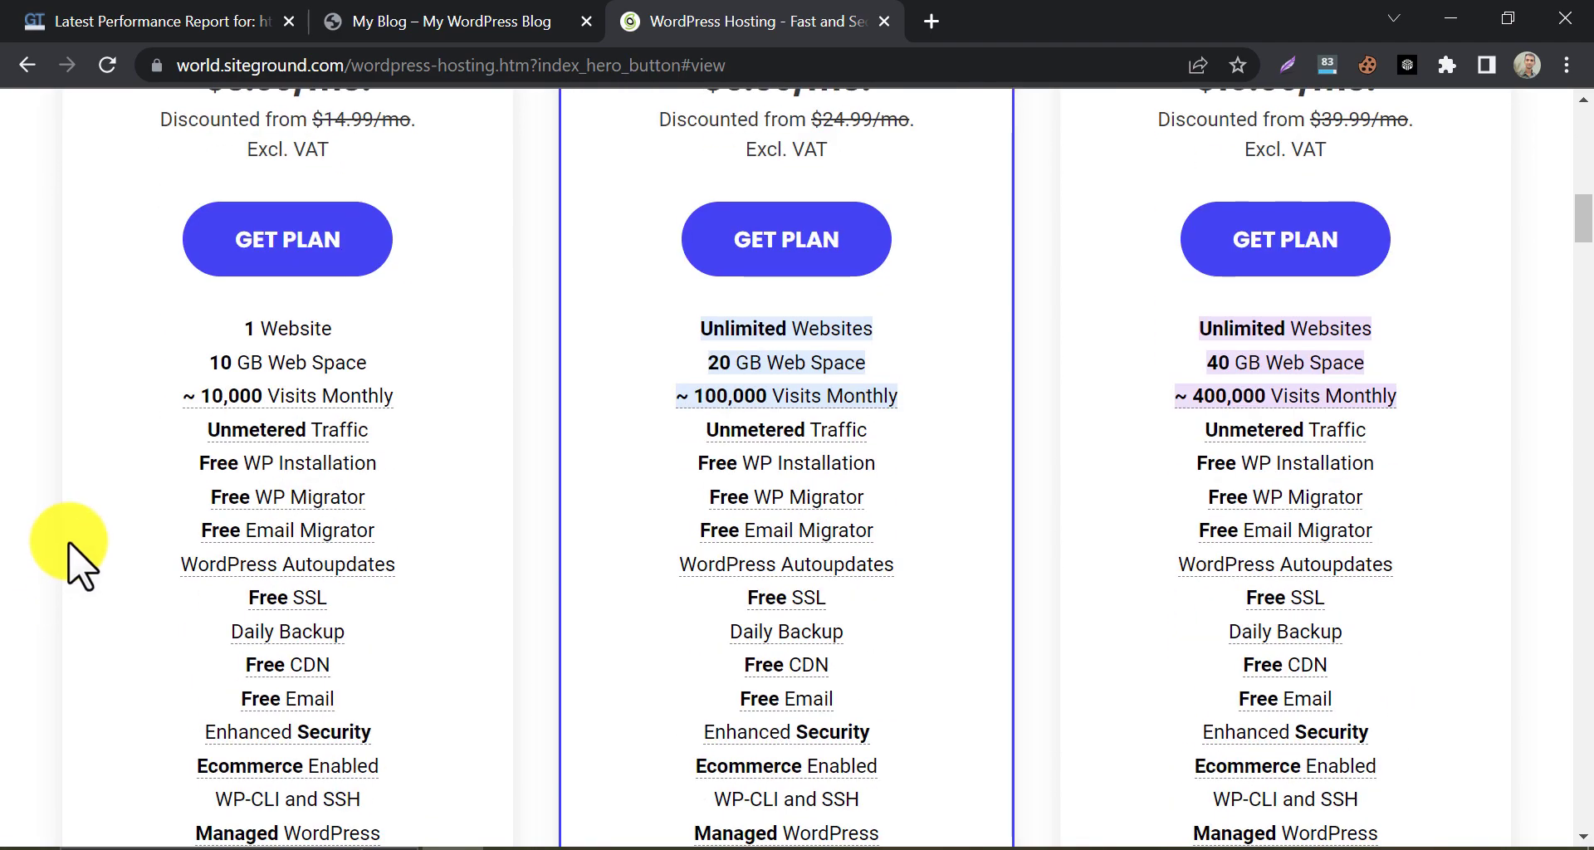
pyautogui.scroll(-3, 299, 558)
pyautogui.scroll(6, 413, 656)
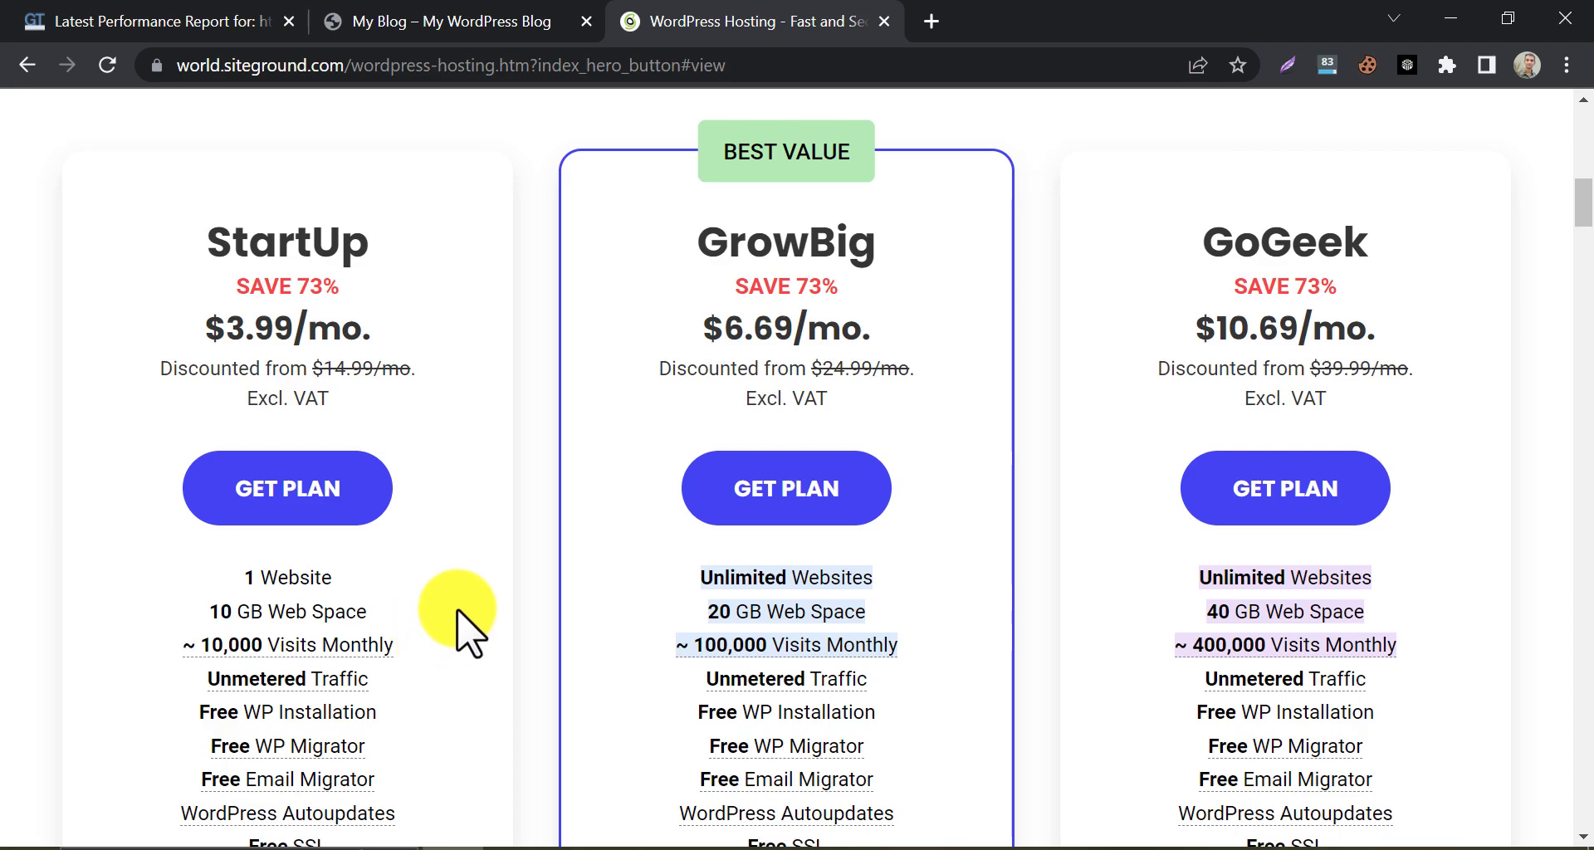
pyautogui.scroll(8, 469, 635)
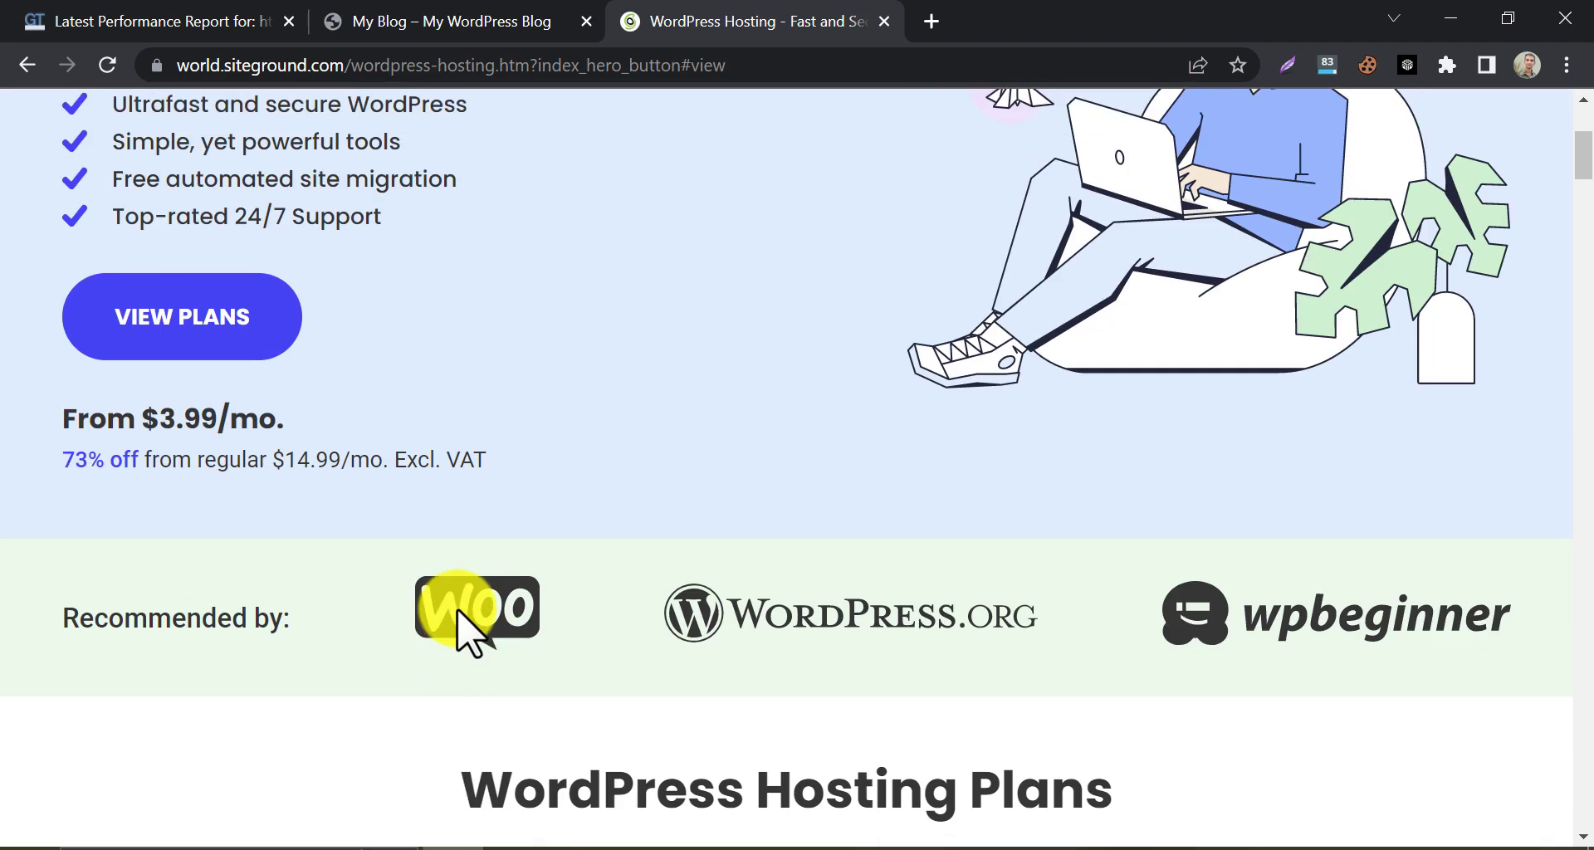
pyautogui.scroll(4, 469, 635)
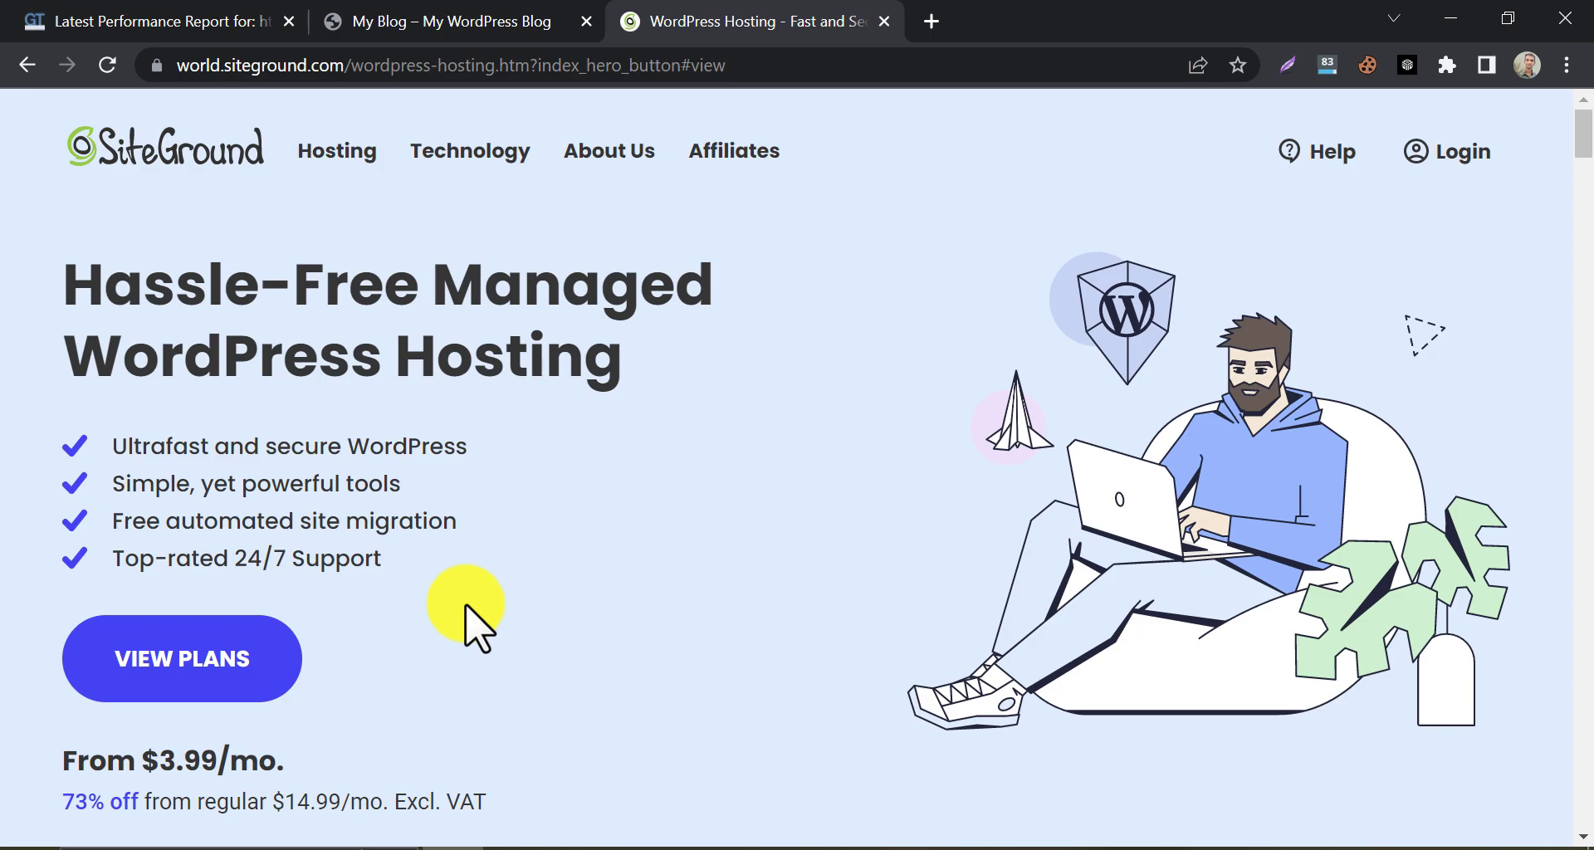
pyautogui.scroll(-10, 465, 614)
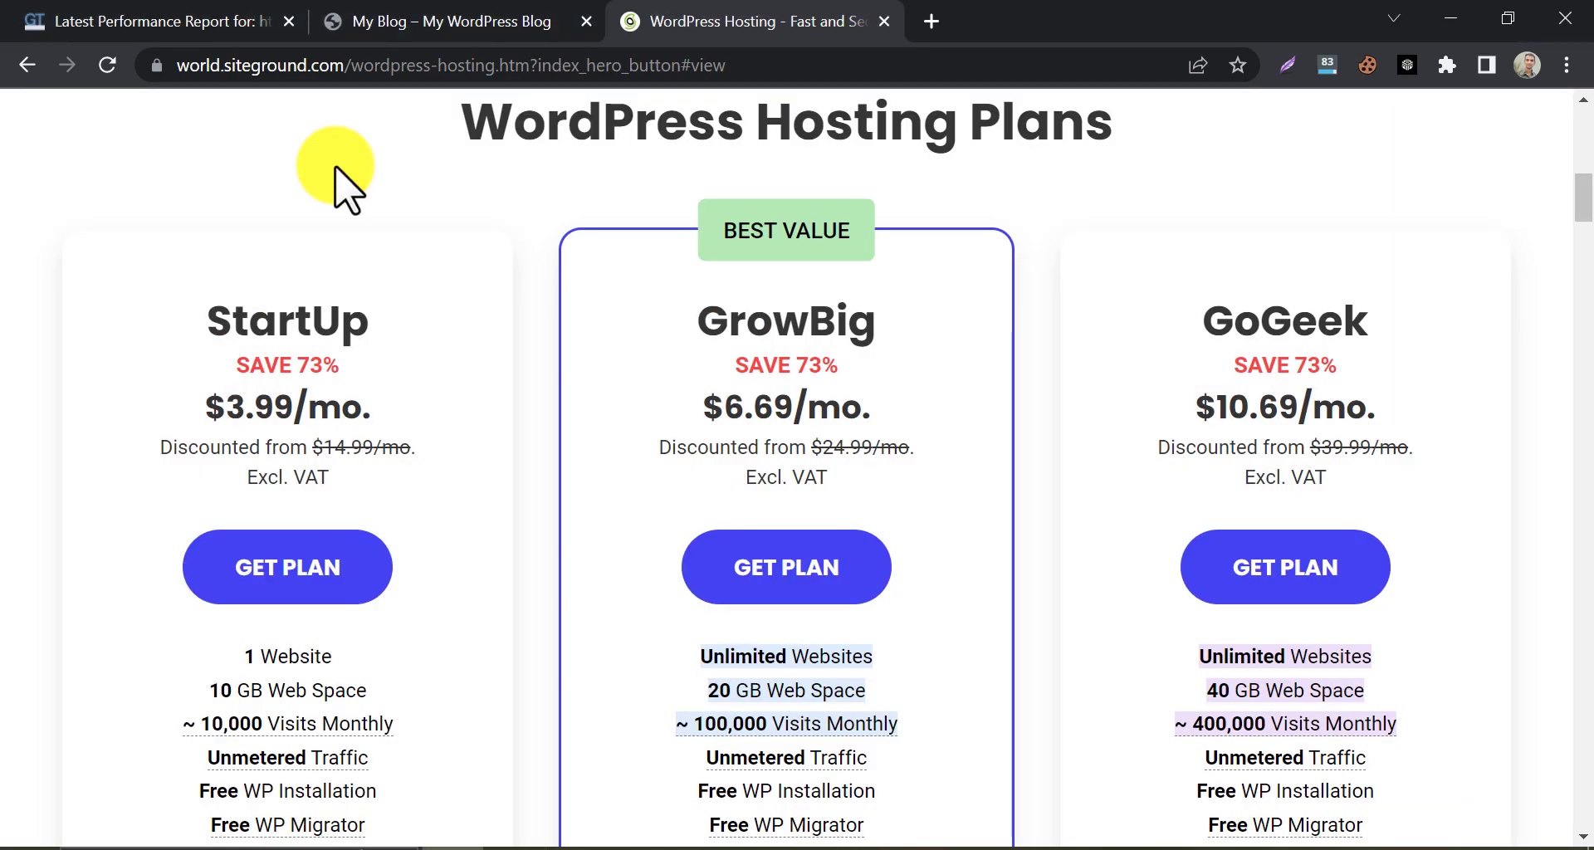
pyautogui.scroll(10, 465, 615)
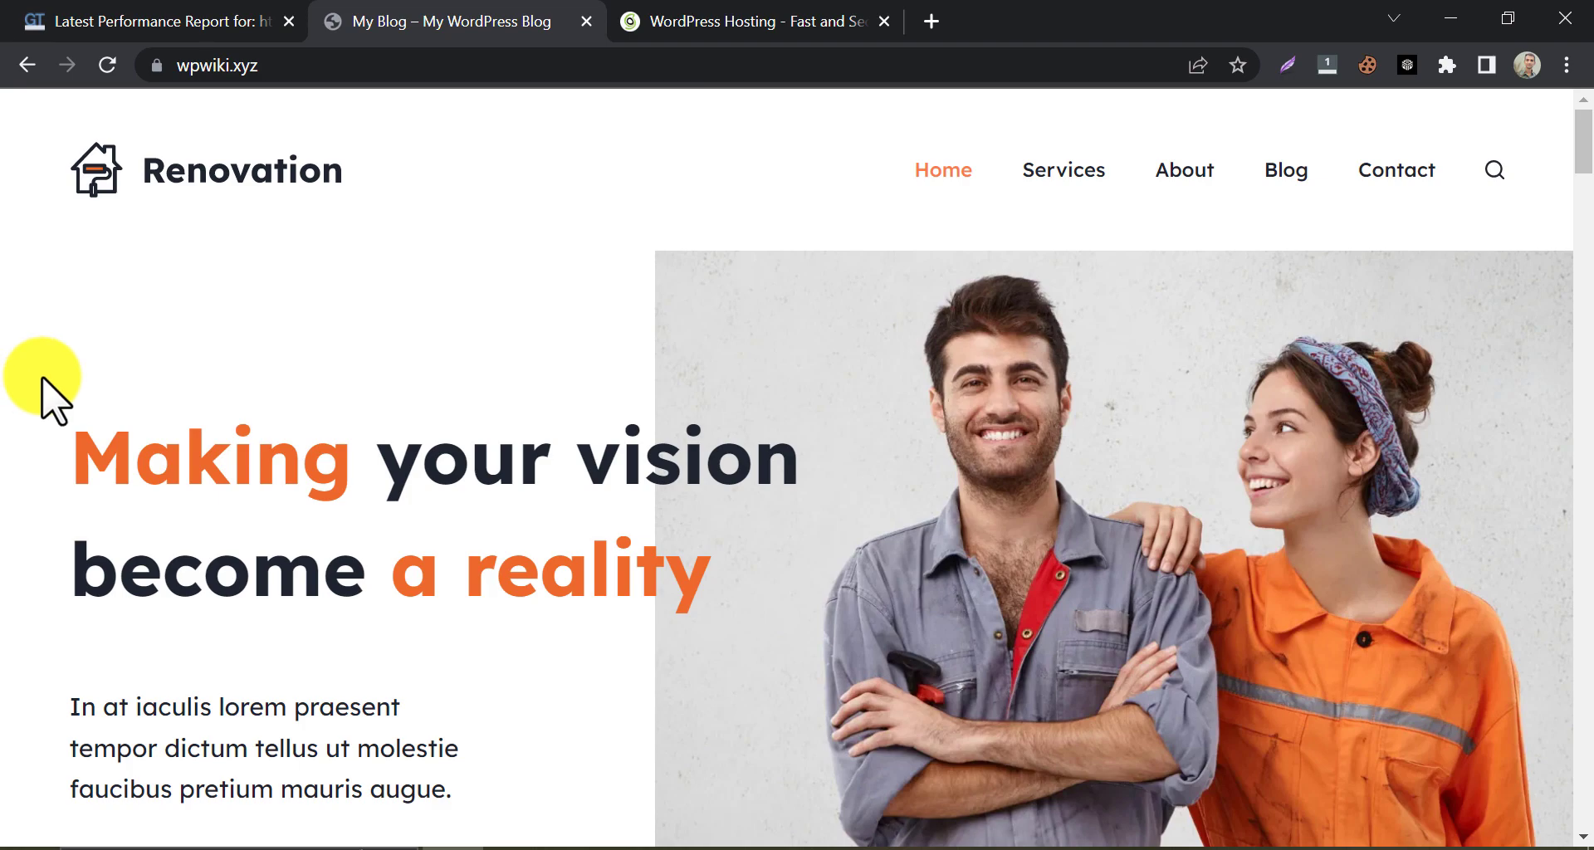
# - Look through the wpwiki.xyz homepage and review the top issues and page details in its GTmetrix report
pyautogui.middleClick(21, 479)
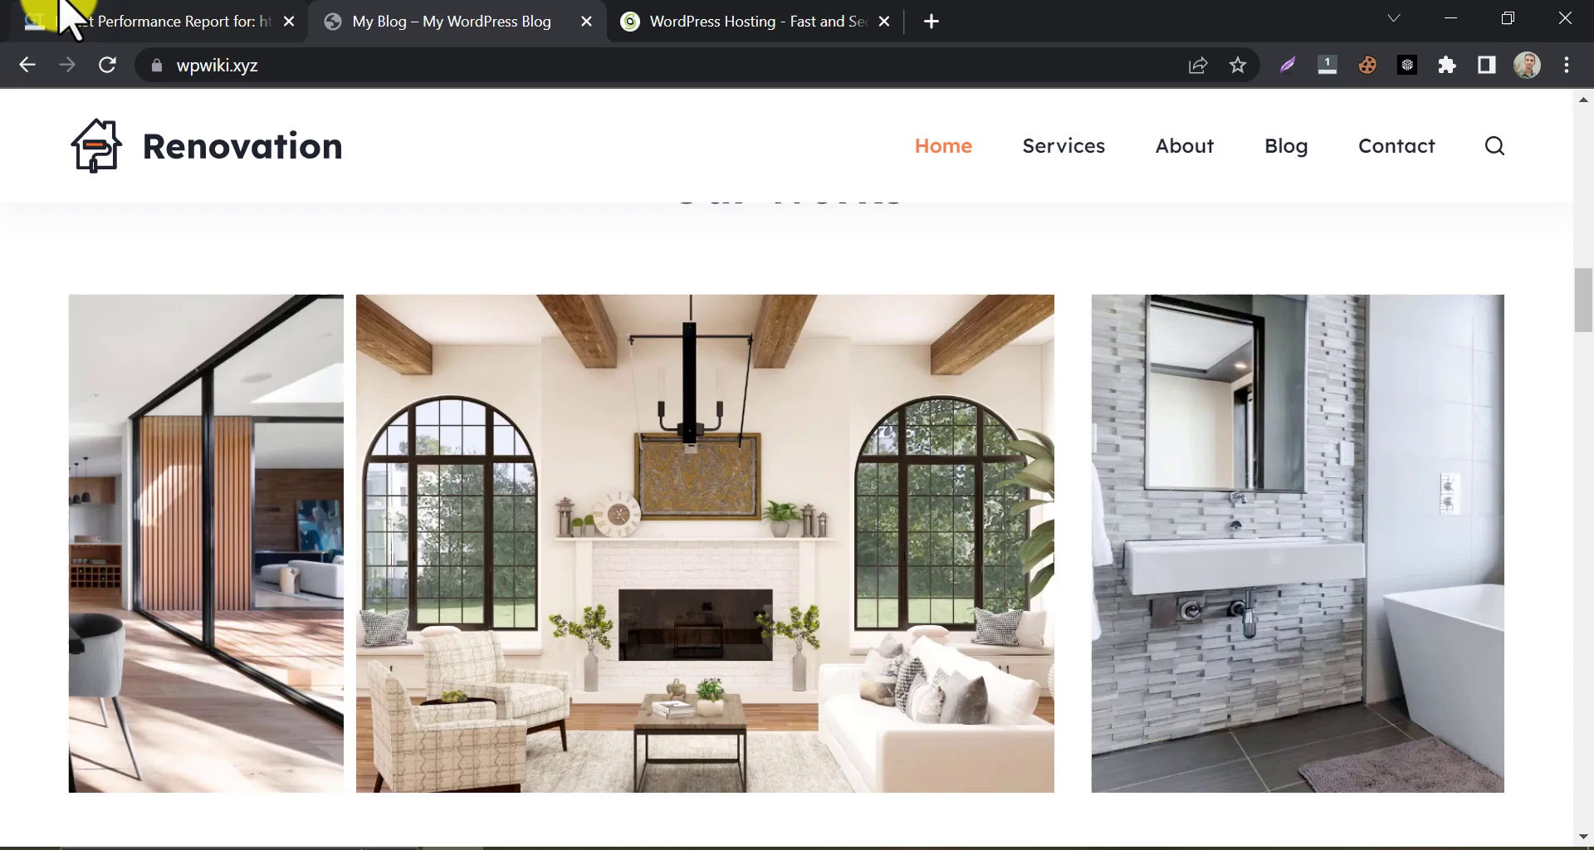
pyautogui.click(64, 18)
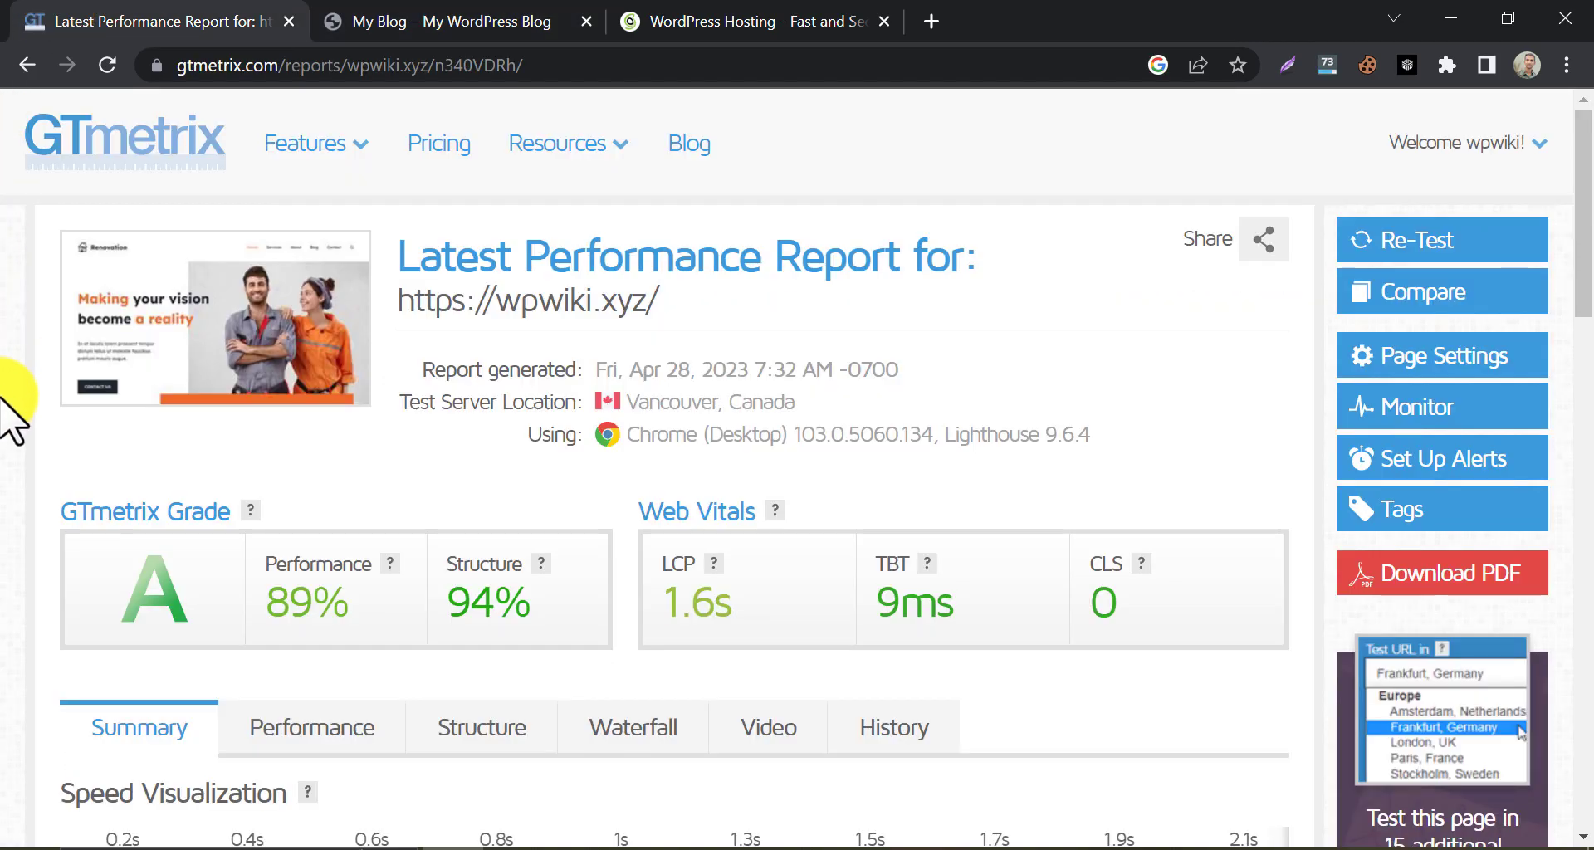
pyautogui.scroll(-9, 4, 398)
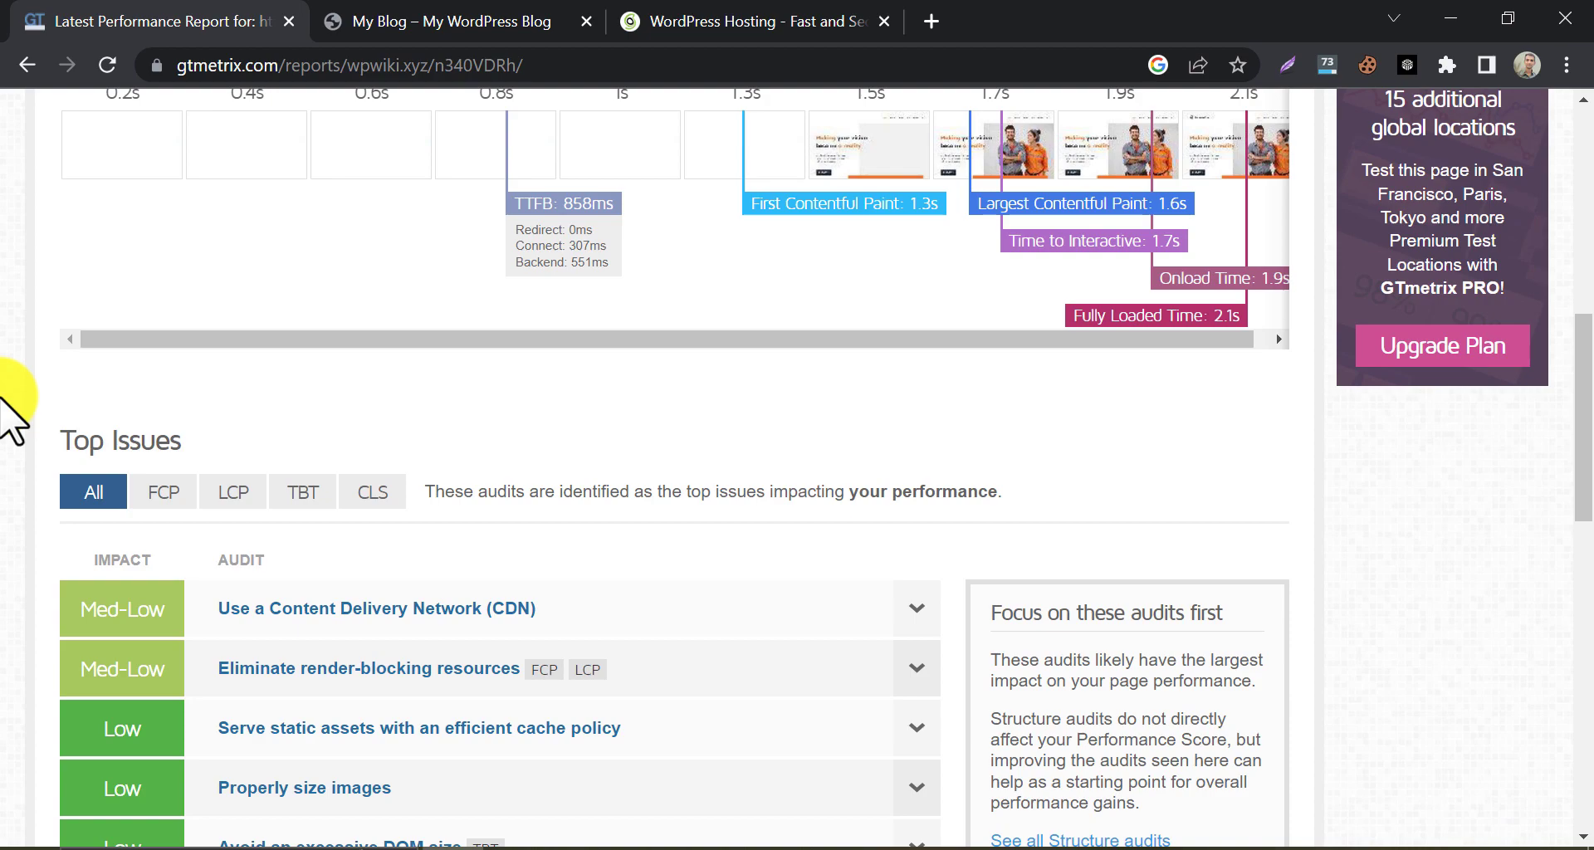
pyautogui.scroll(-9, 4, 399)
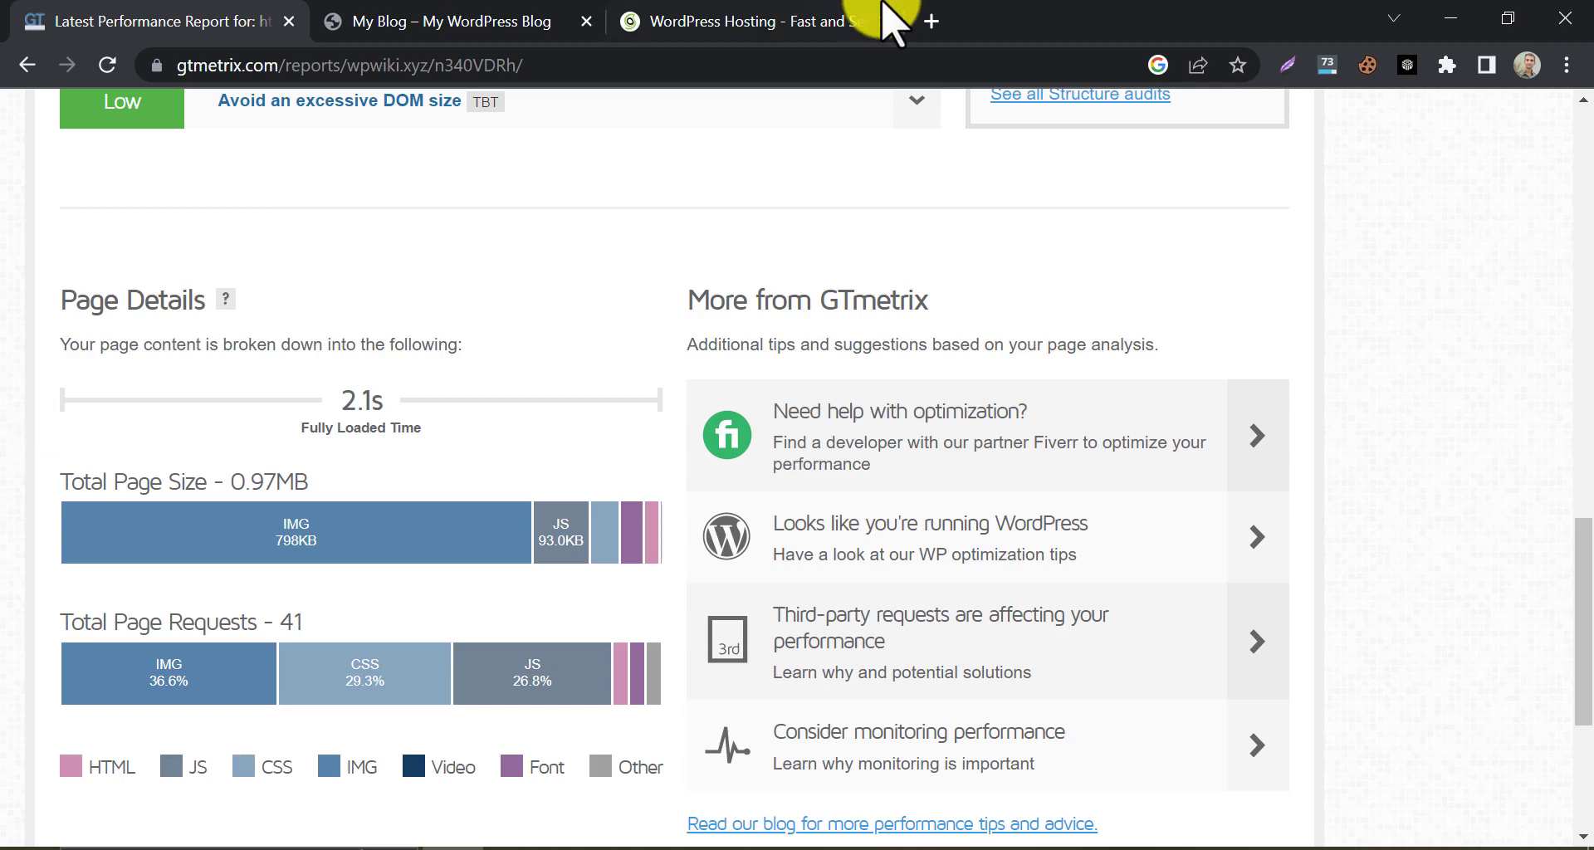
# - Open tinypng.com in a new browser tab
pyautogui.click(931, 23)
pyautogui.write('tinypng')
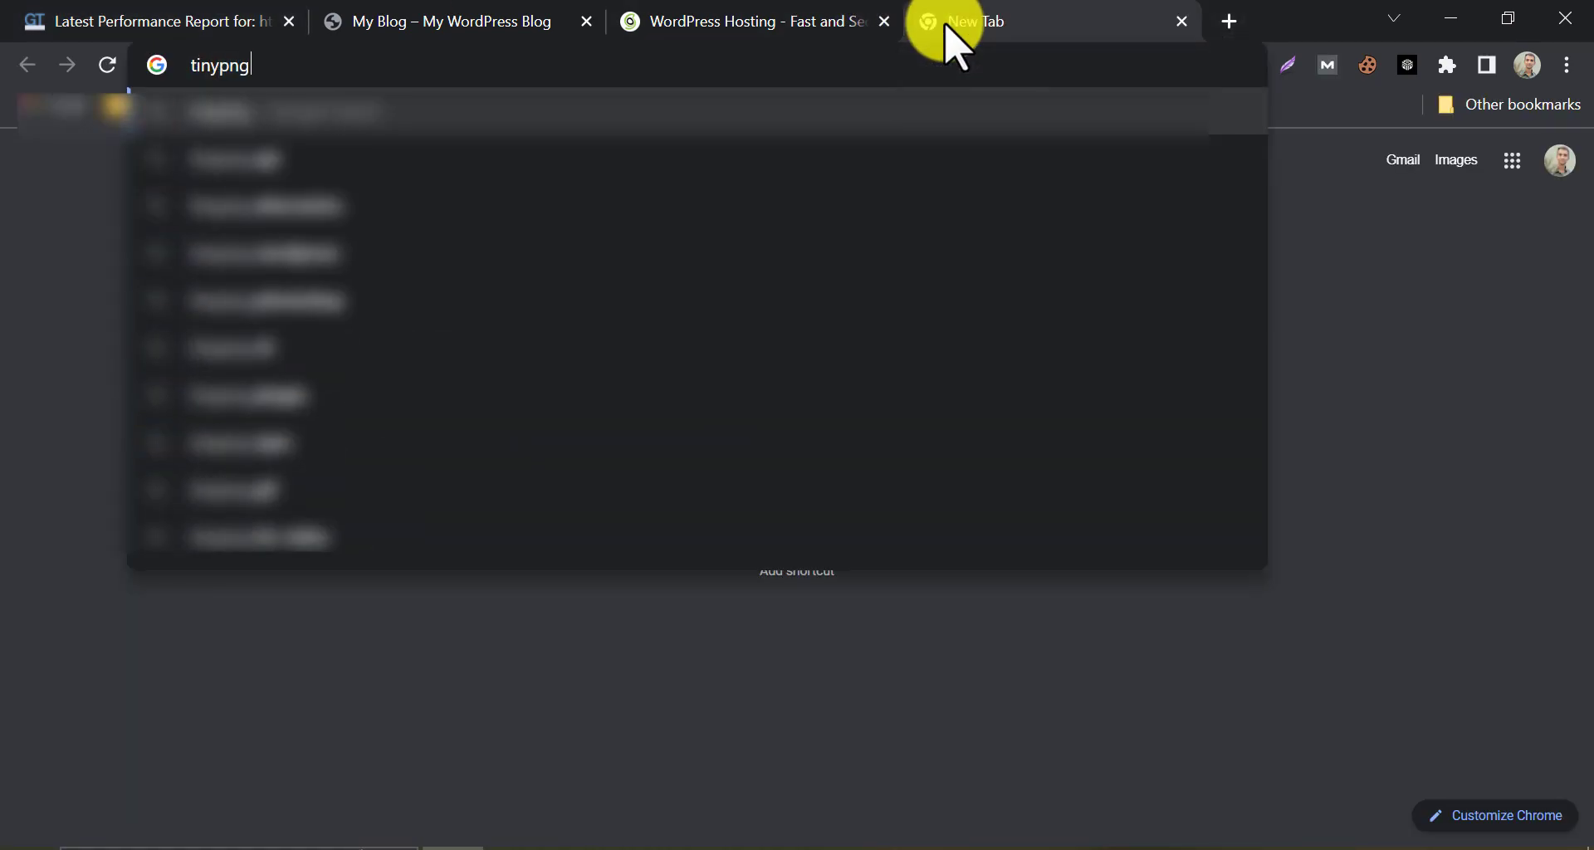
pyautogui.write('.com')
pyautogui.press('Return')
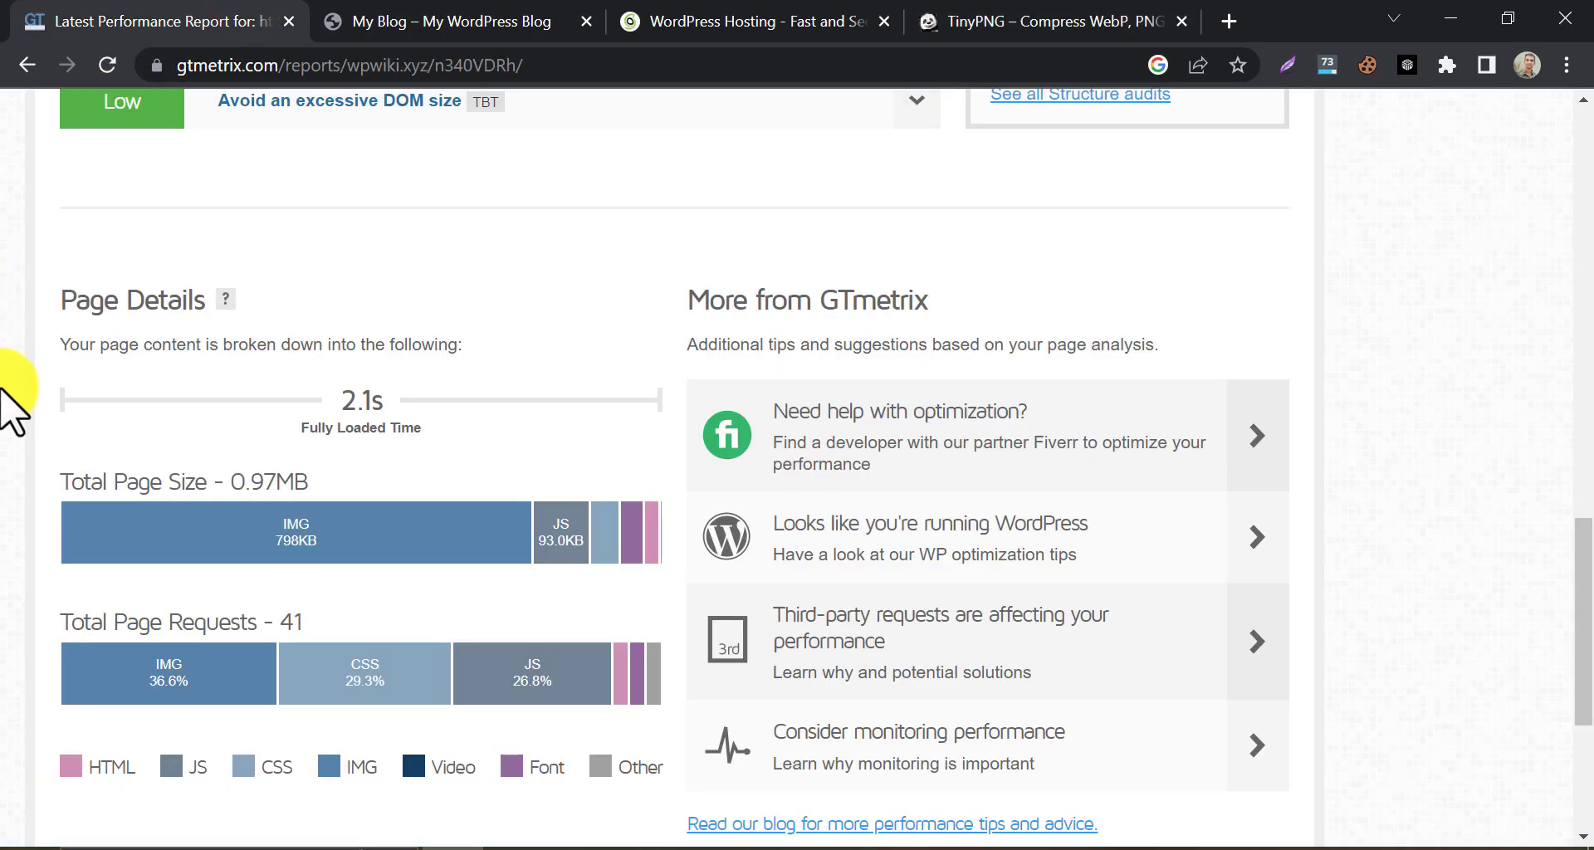
# - Recheck the GTmetrix report summary and review the included features of SiteGround's WordPress hosting plans
pyautogui.scroll(10, 42, 197)
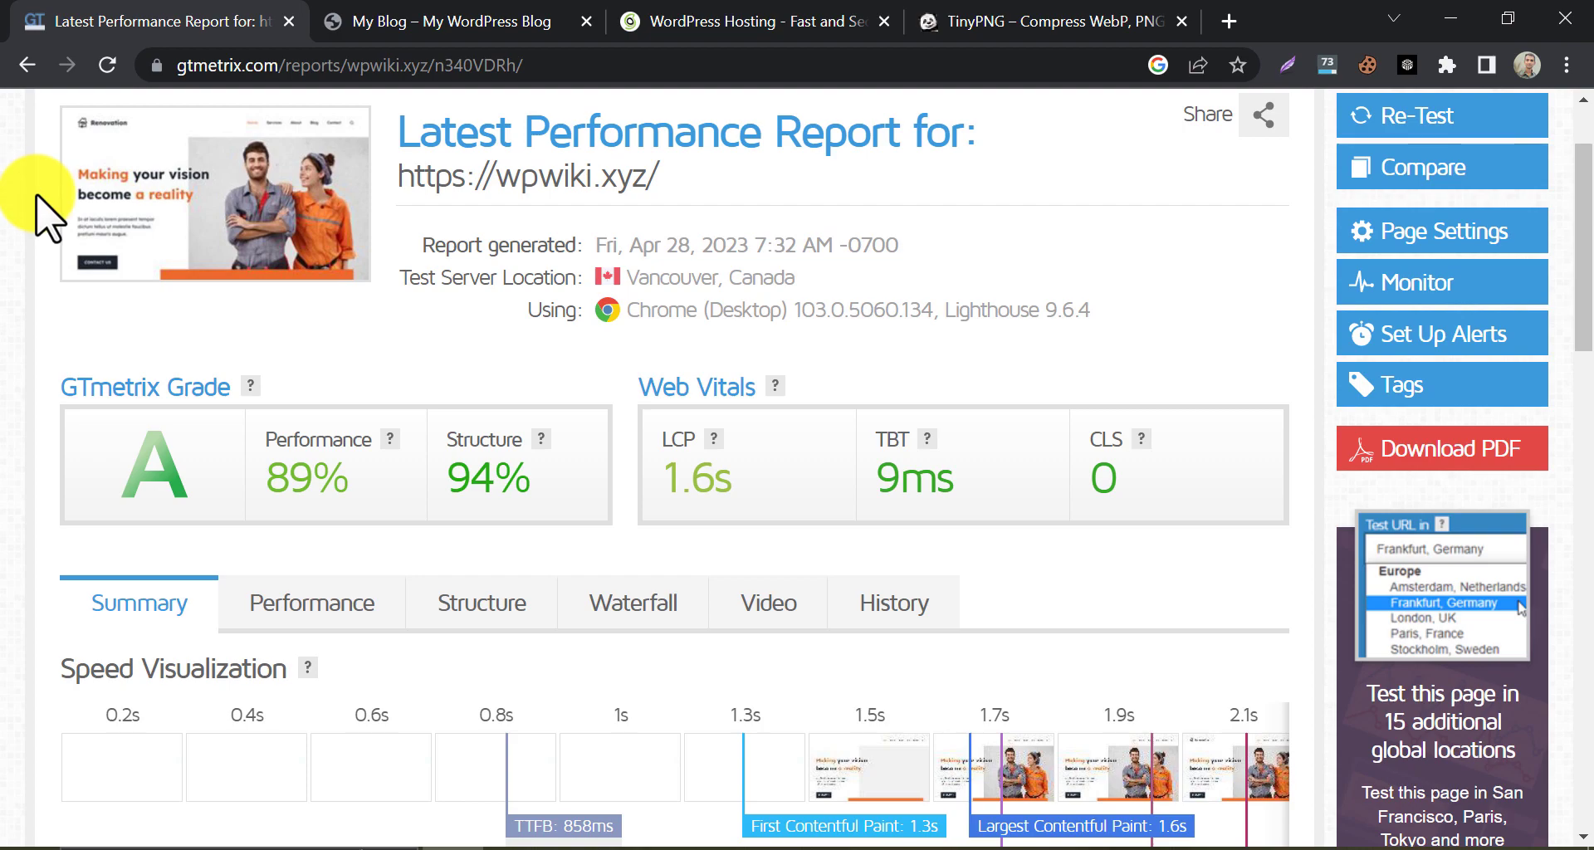
pyautogui.scroll(2, 40, 199)
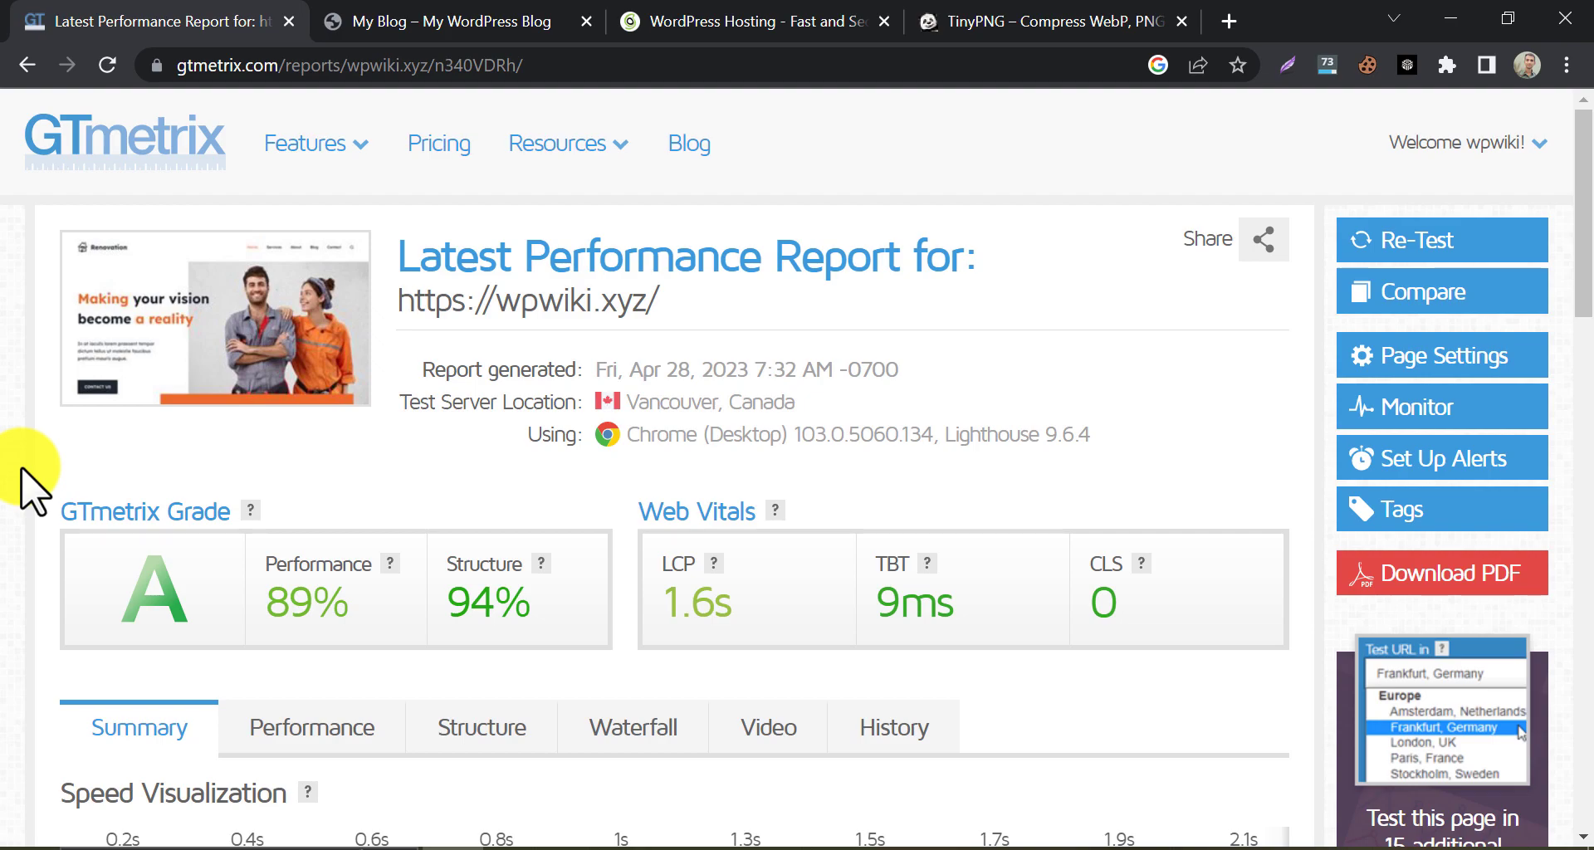
pyautogui.click(374, 13)
pyautogui.click(705, 19)
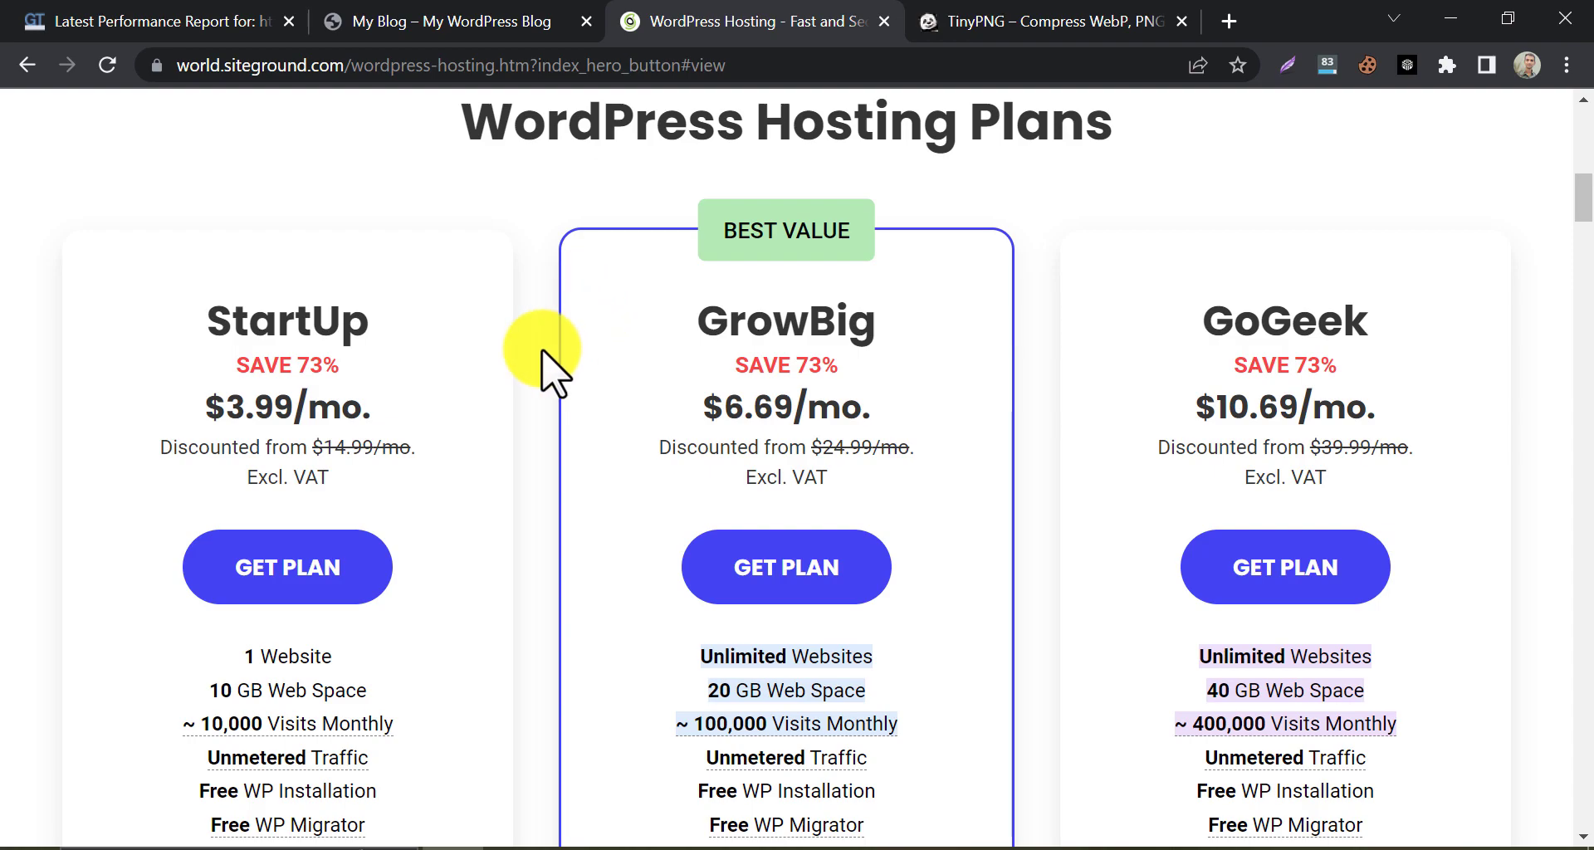
pyautogui.scroll(-7, 548, 365)
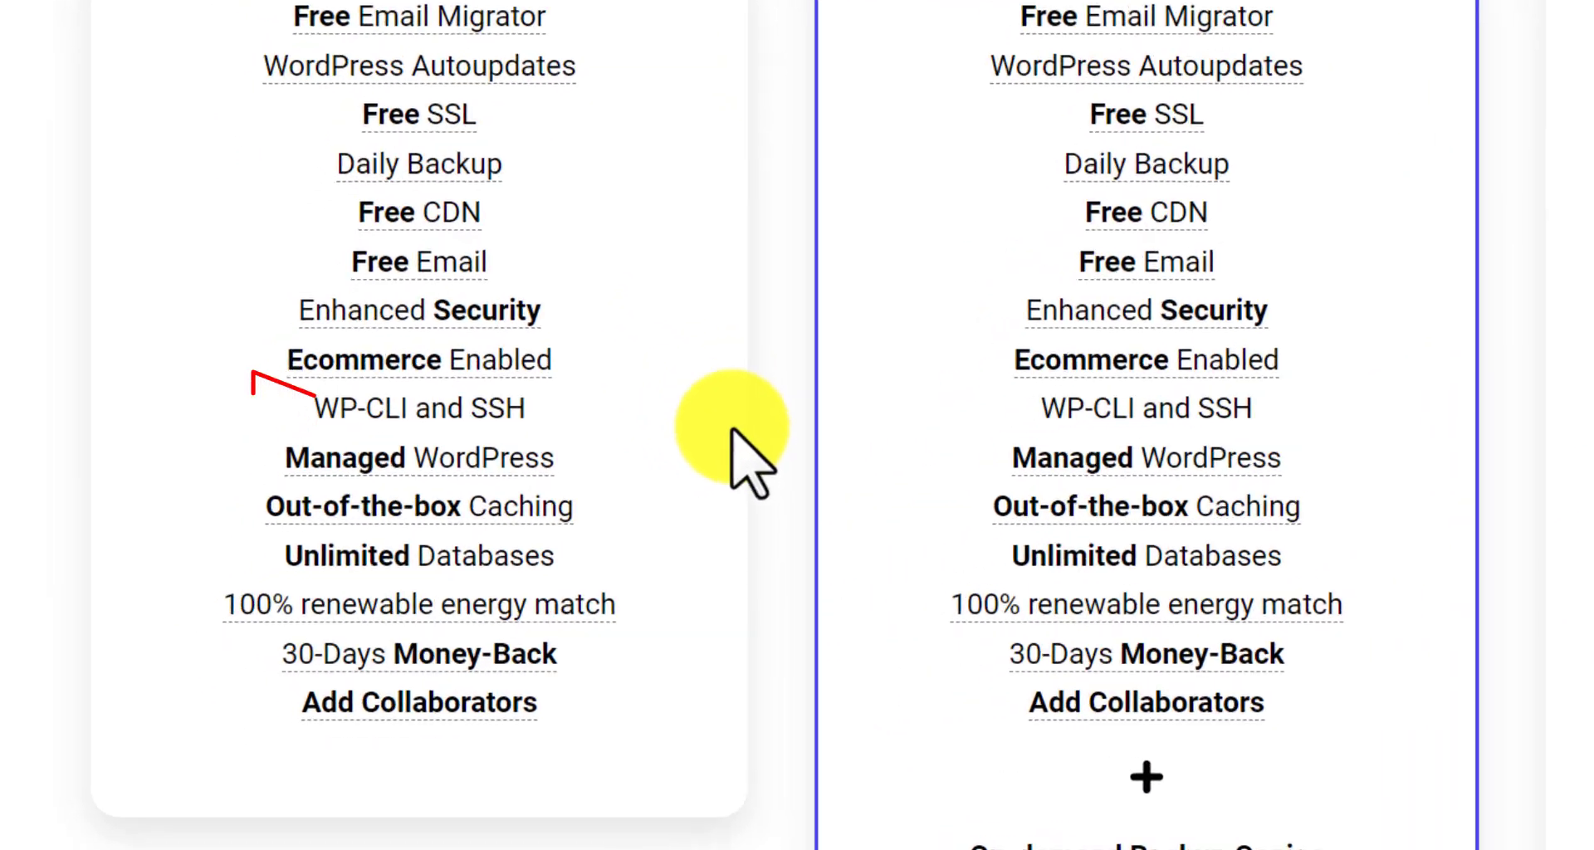
pyautogui.moveTo(249, 571)
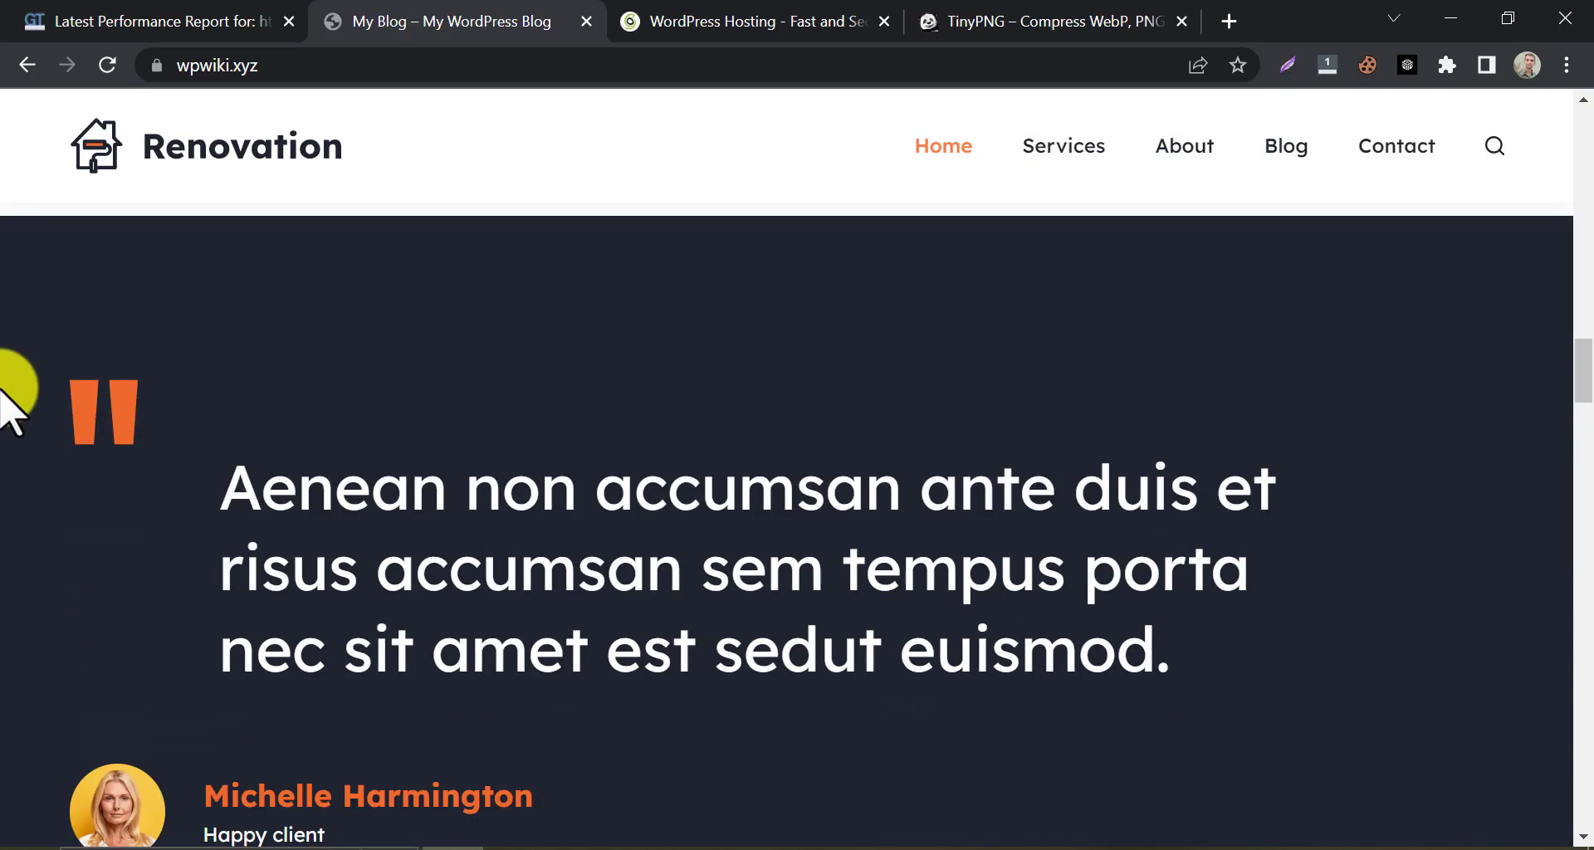
# - Examine the product offerings on cloudflare.com, highlighting CDN under Website & App Performance
pyautogui.scroll(-2, 2, 399)
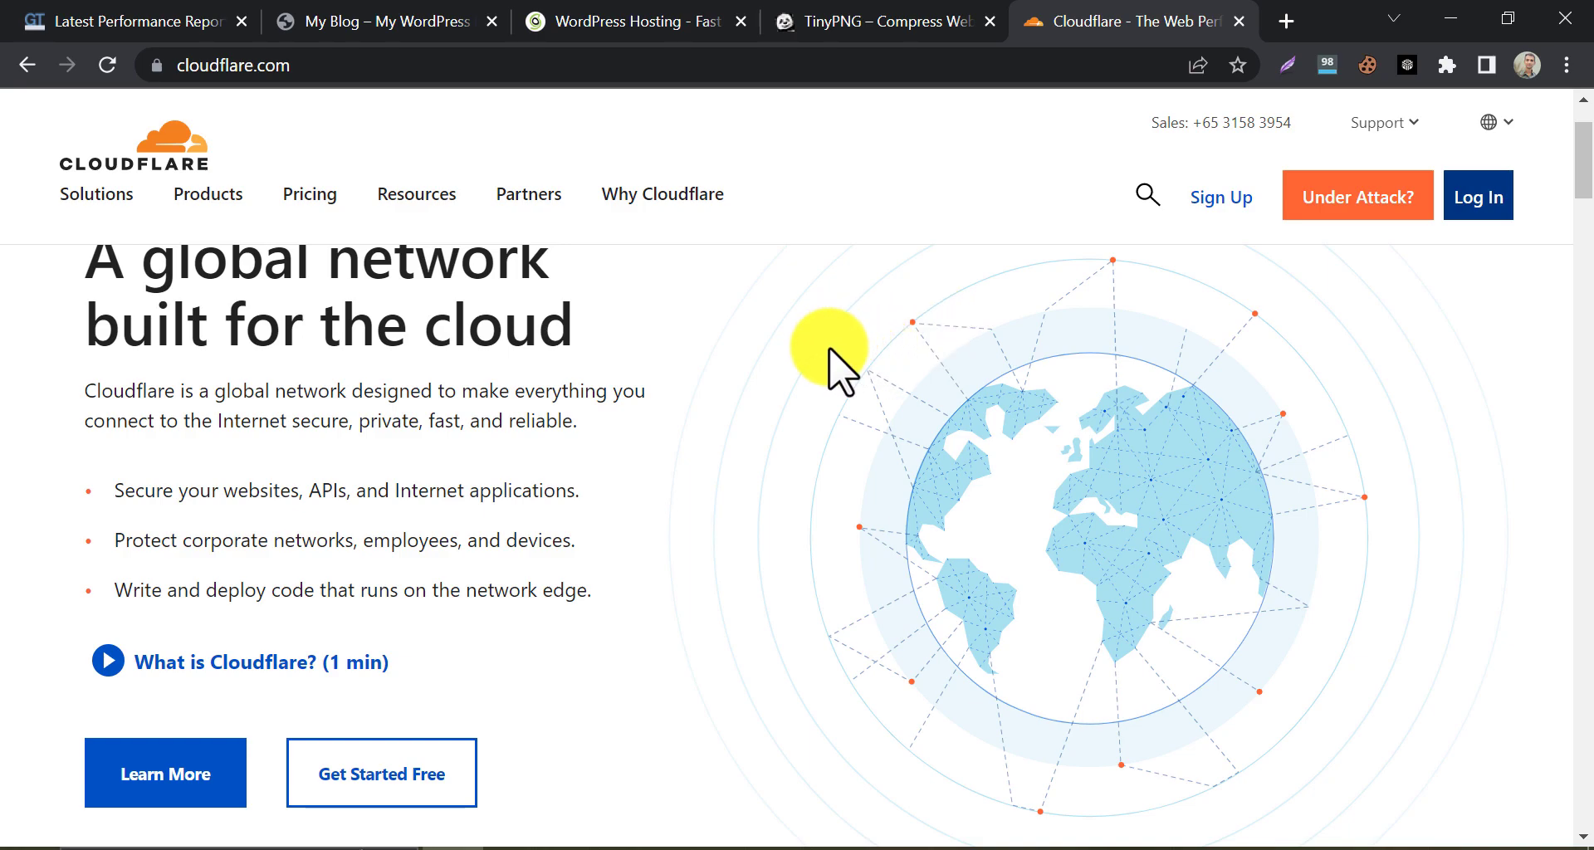
pyautogui.scroll(-15, 830, 357)
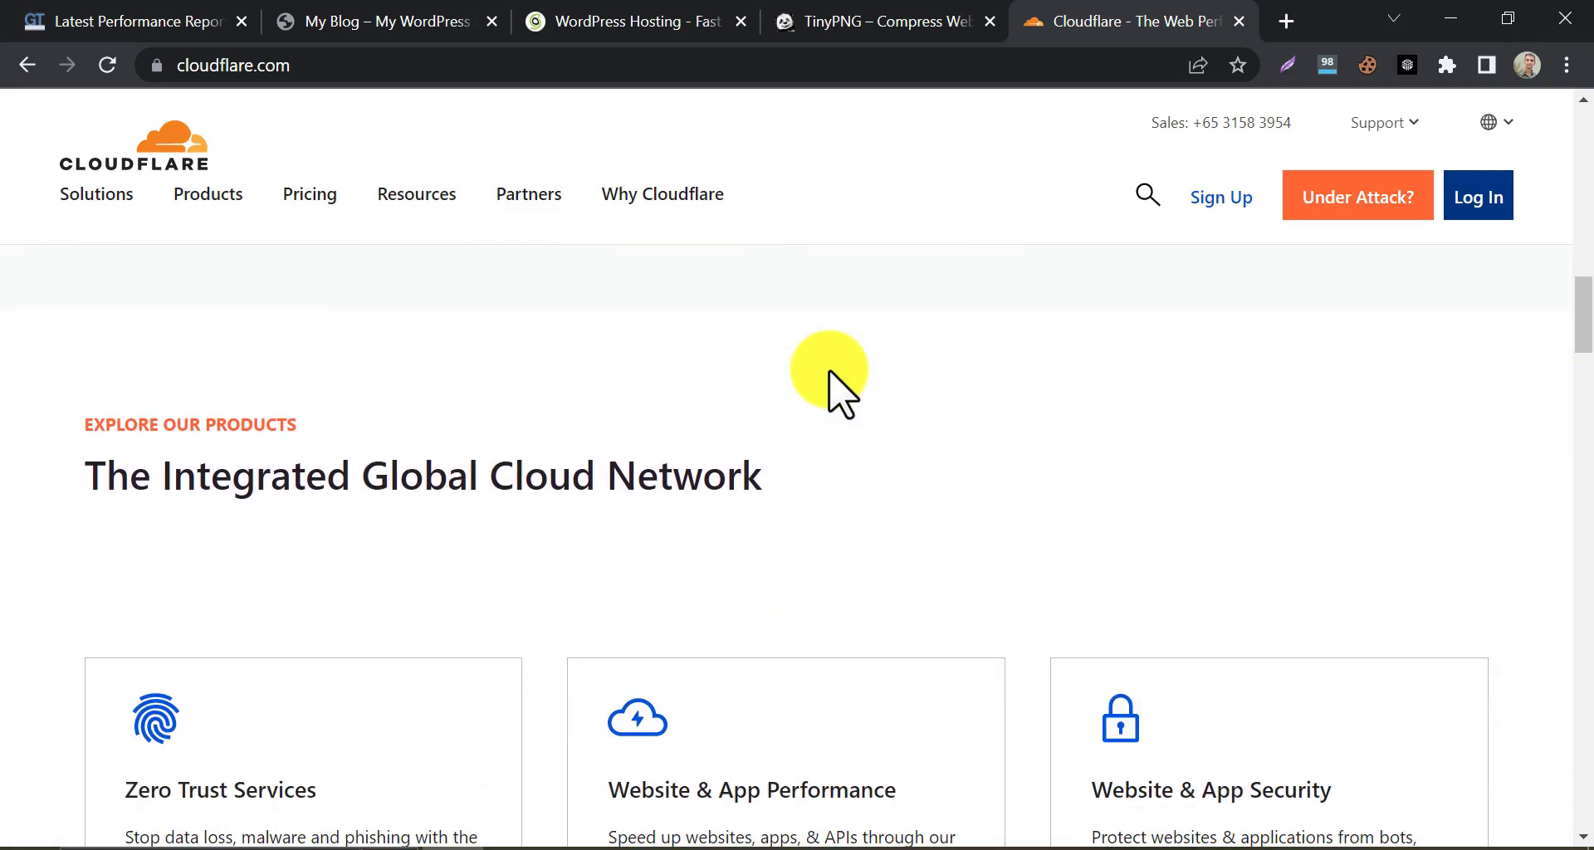
pyautogui.scroll(-2, 832, 390)
pyautogui.scroll(-2, 833, 390)
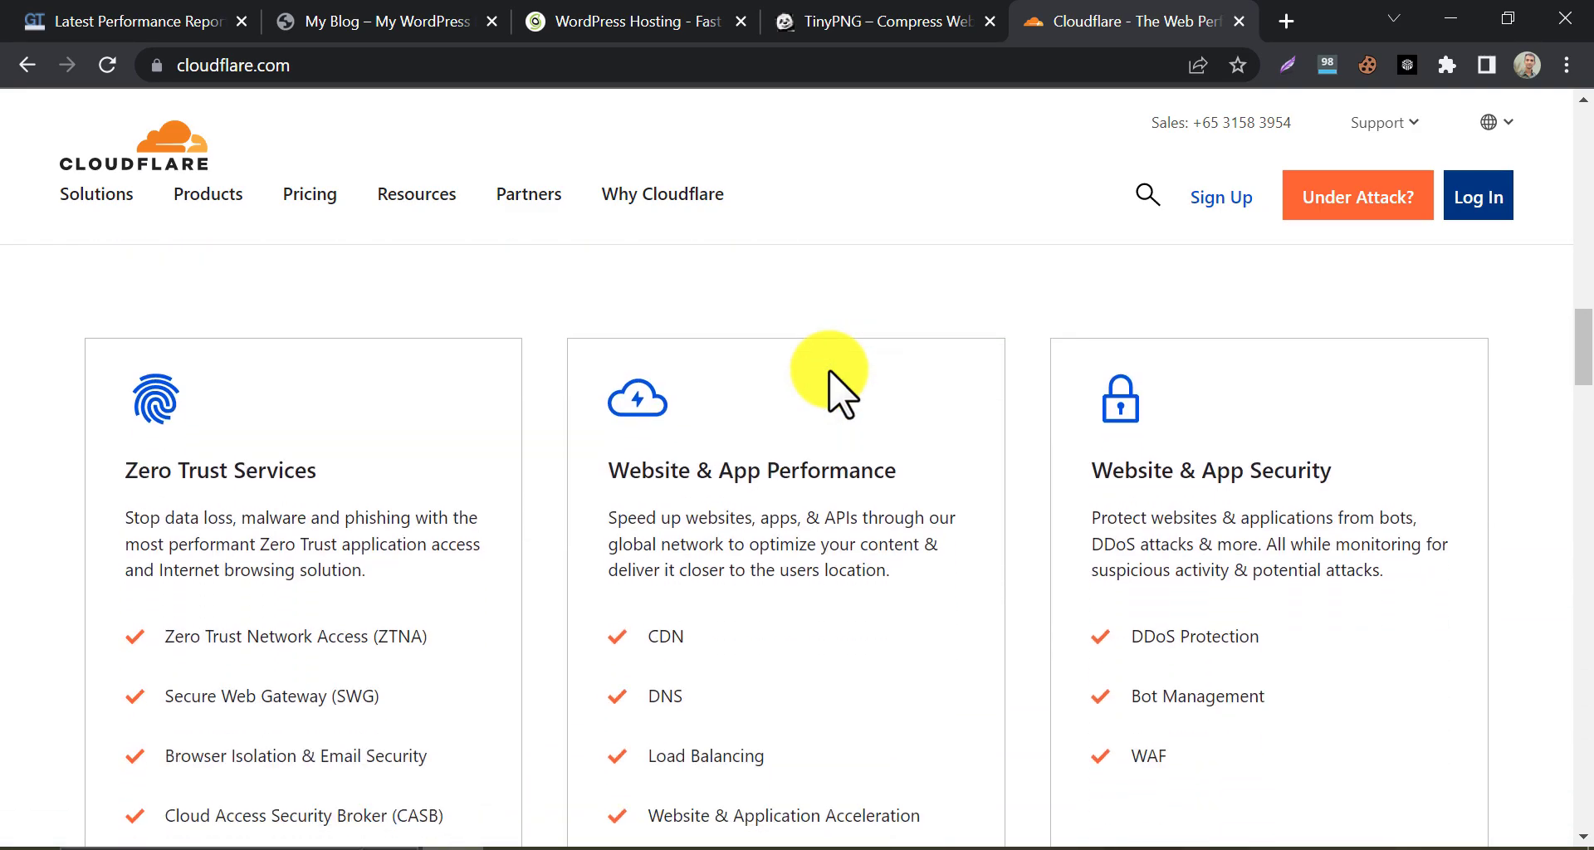
pyautogui.scroll(-2, 834, 391)
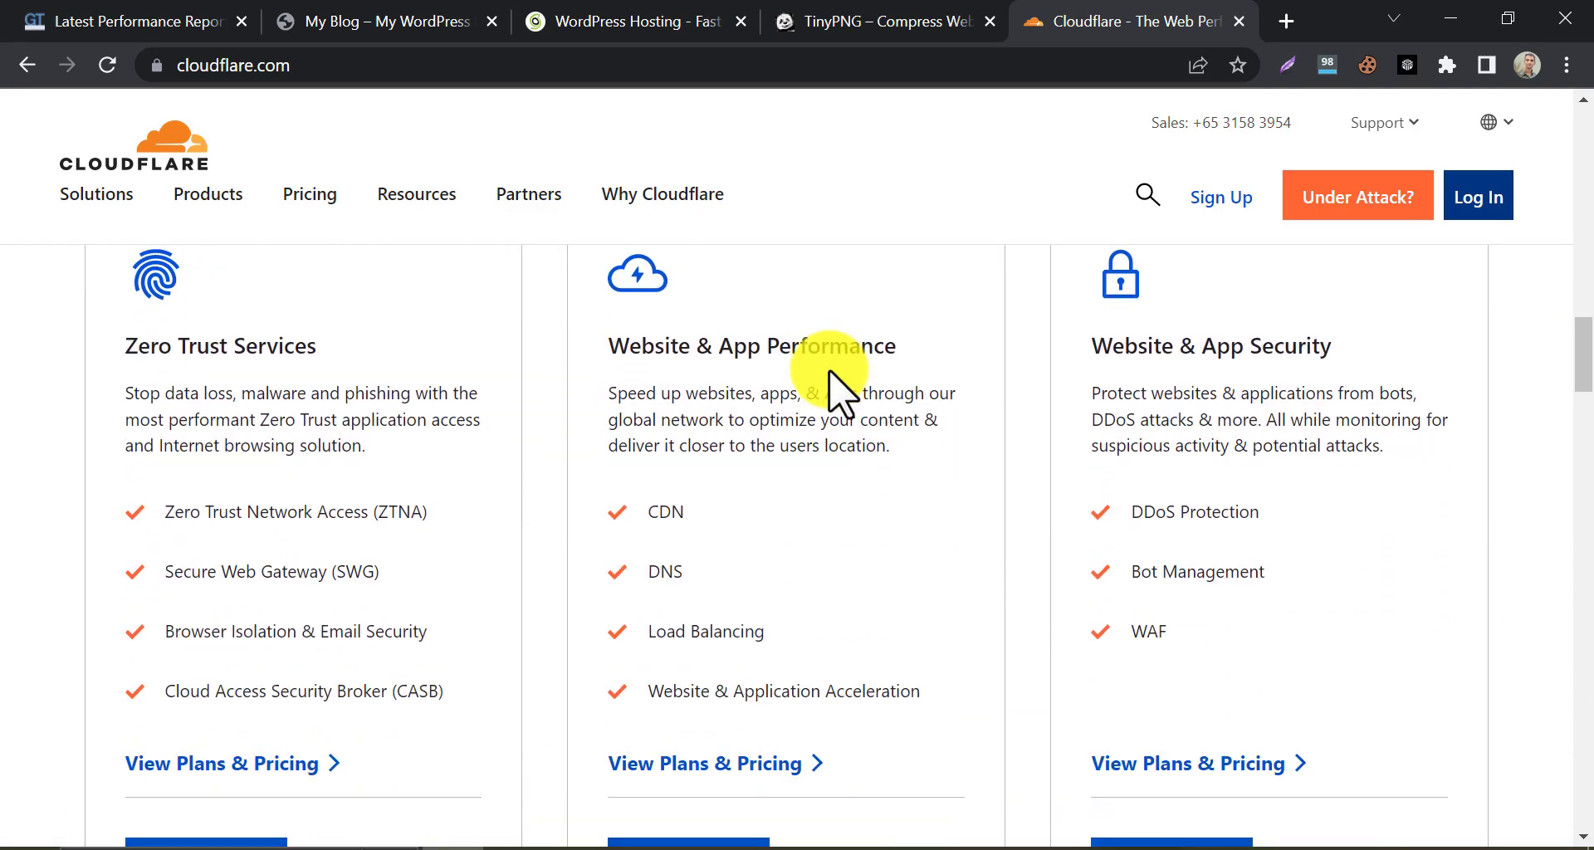
pyautogui.doubleClick(660, 513)
pyautogui.click(904, 507)
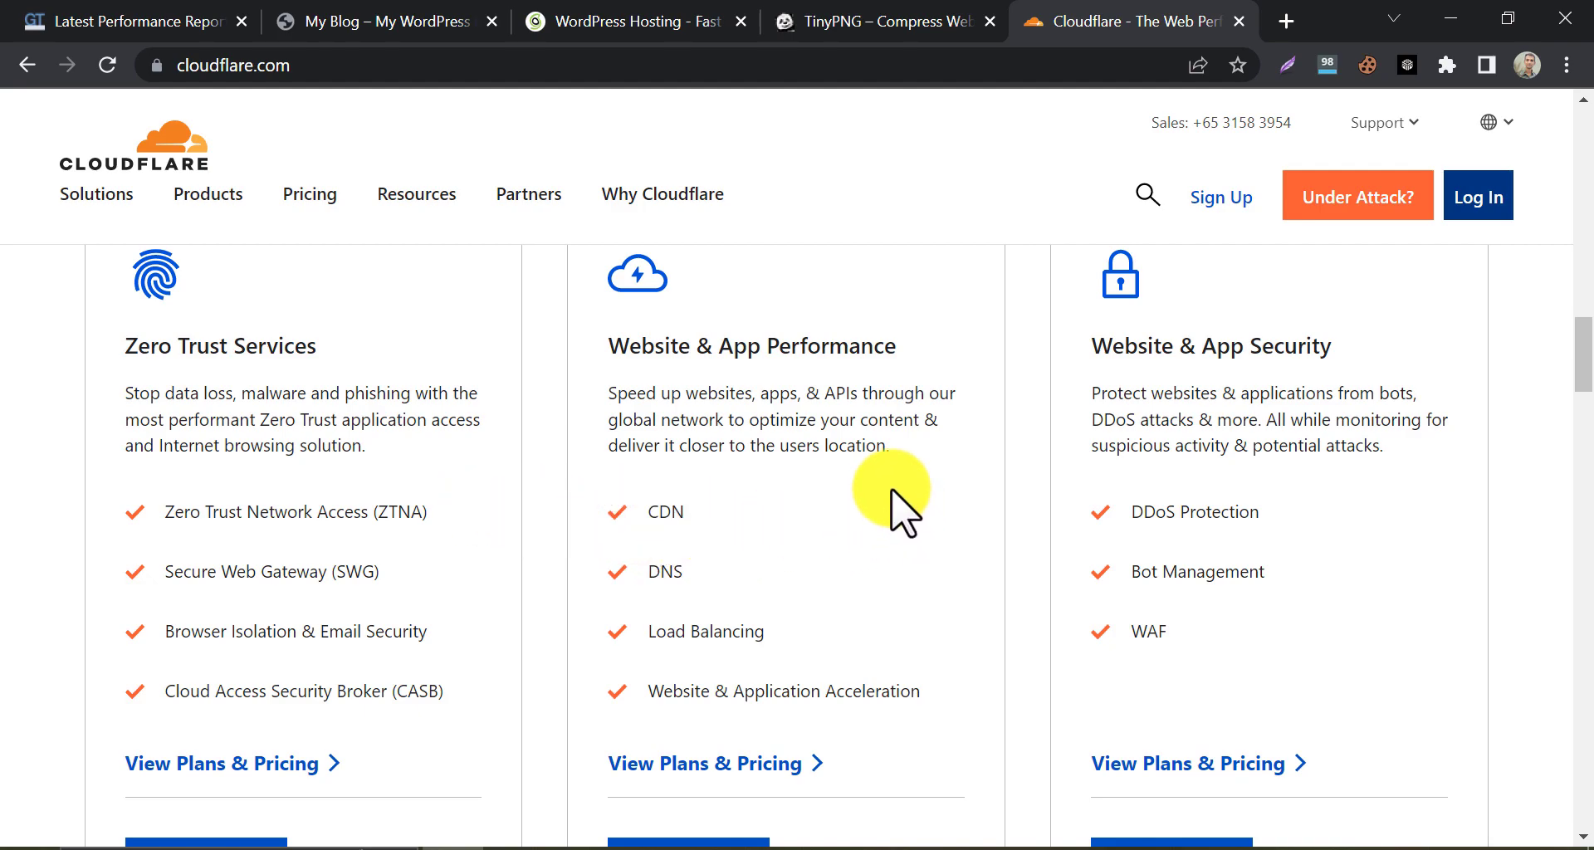